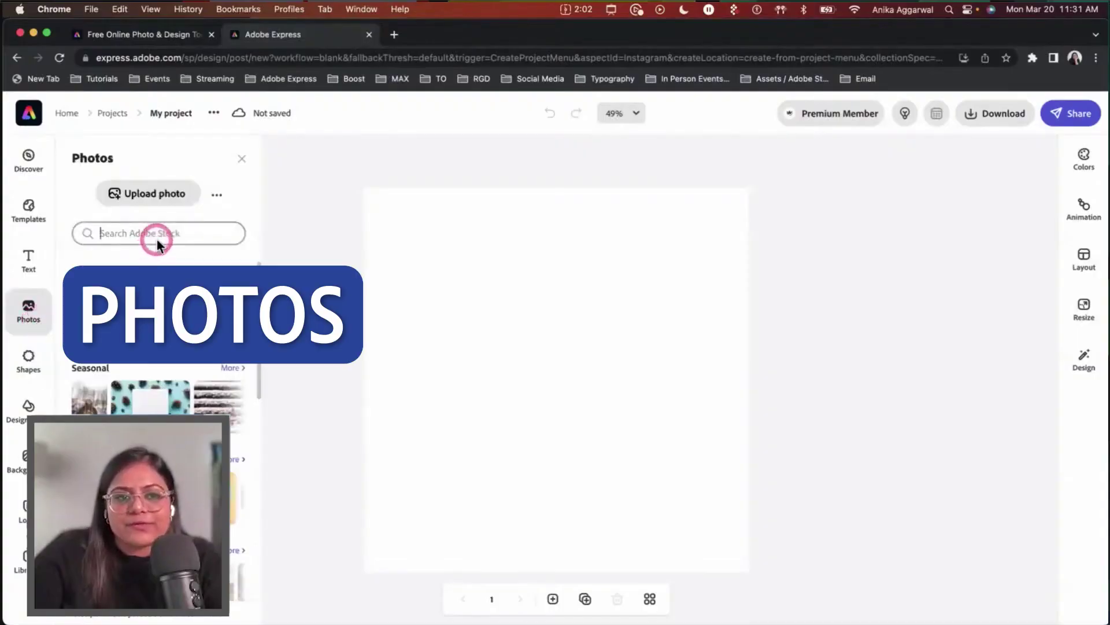
# Search stock photos for 'floral' and add the peony photo to the page
pyautogui.click(156, 238)
pyautogui.write('floral')
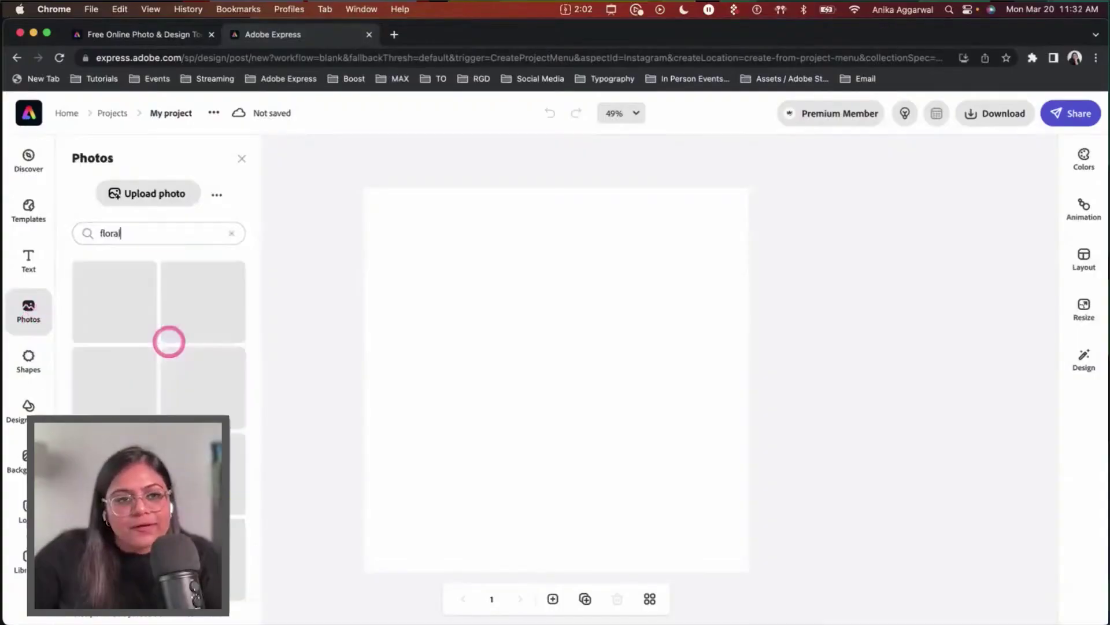
pyautogui.scroll(-5, 195, 416)
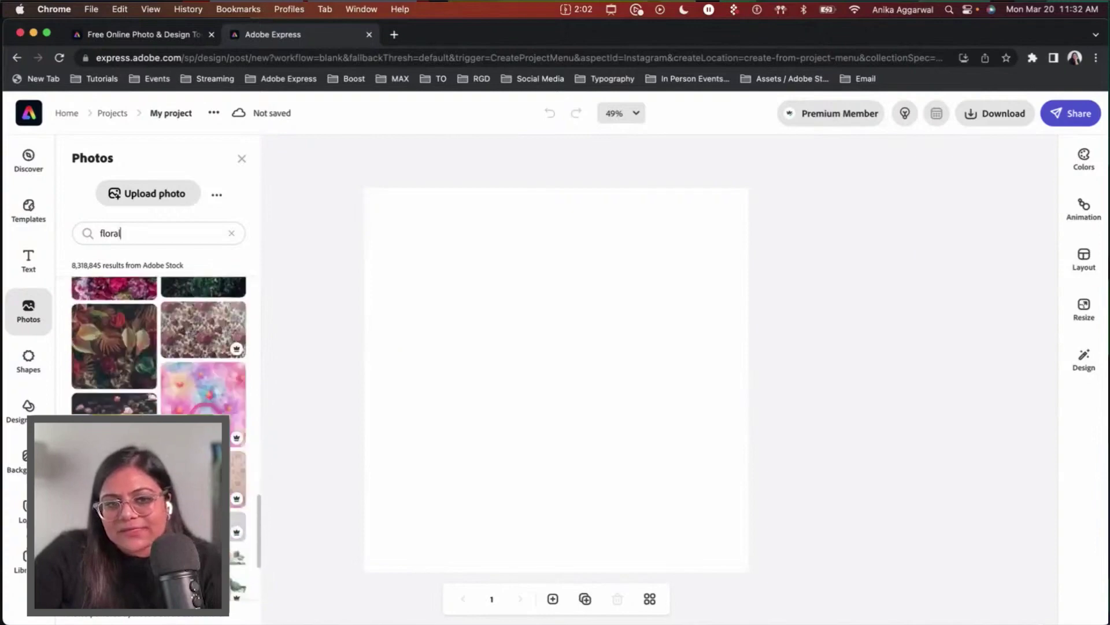
# Crop the peony photo to a Square ratio, mask it into a circle, and nudge it up
pyautogui.click(1041, 405)
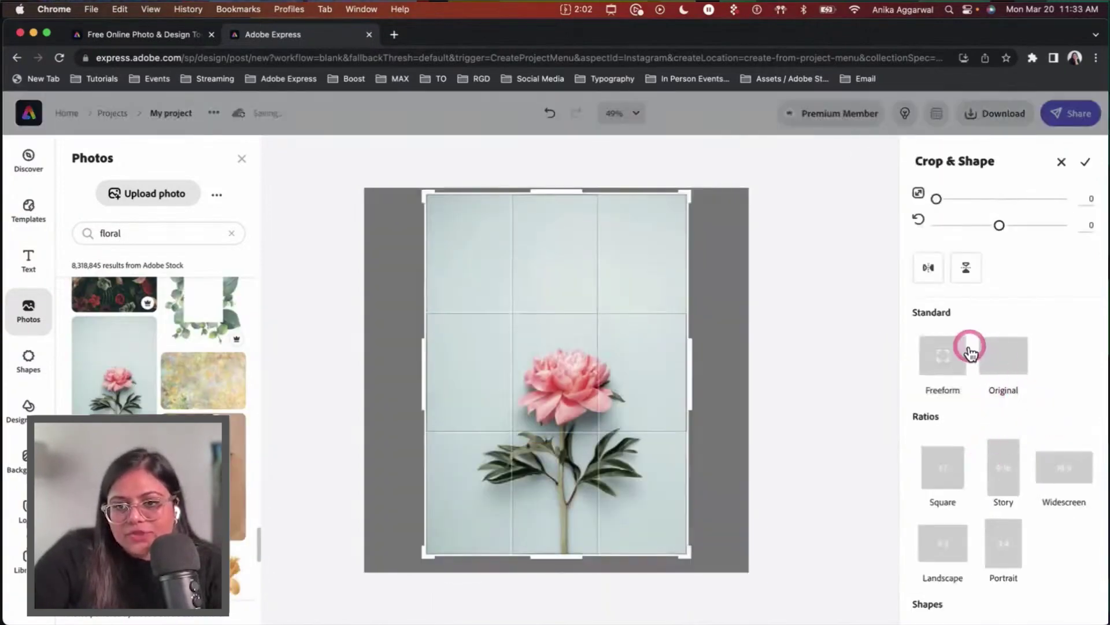
pyautogui.click(949, 356)
pyautogui.scroll(-1, 967, 421)
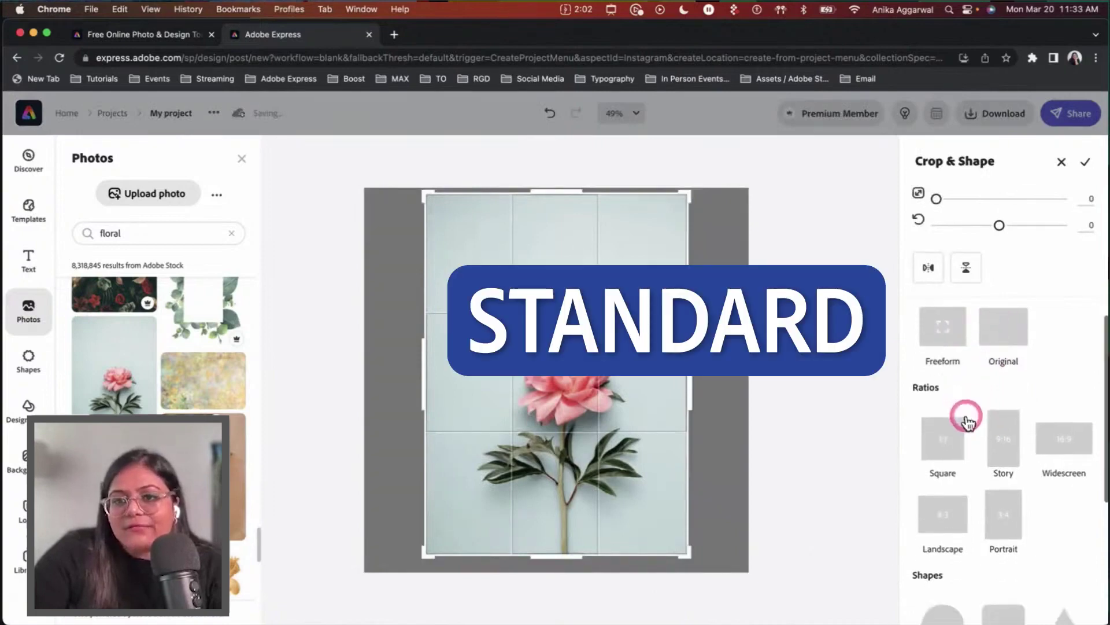
pyautogui.scroll(-2, 1022, 526)
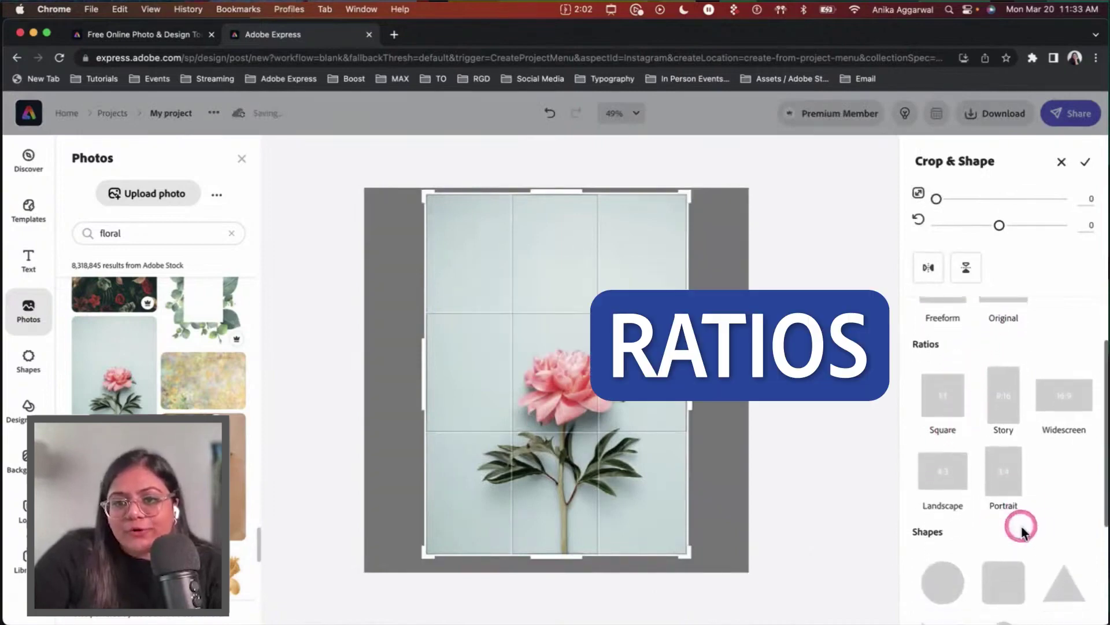
pyautogui.click(963, 405)
pyautogui.scroll(-4, 962, 414)
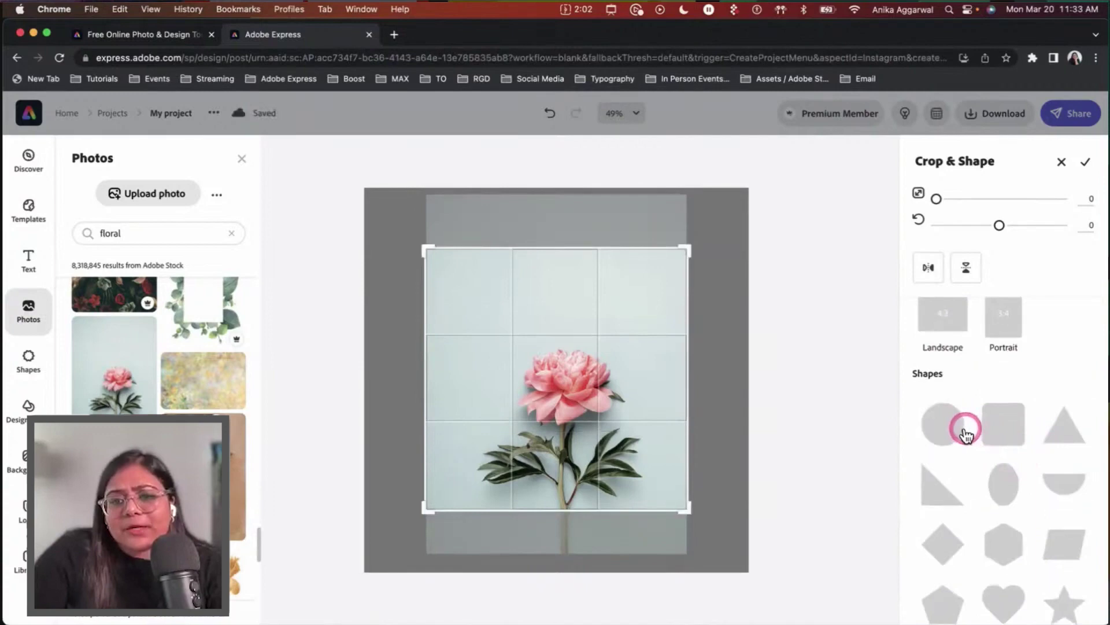
pyautogui.click(955, 428)
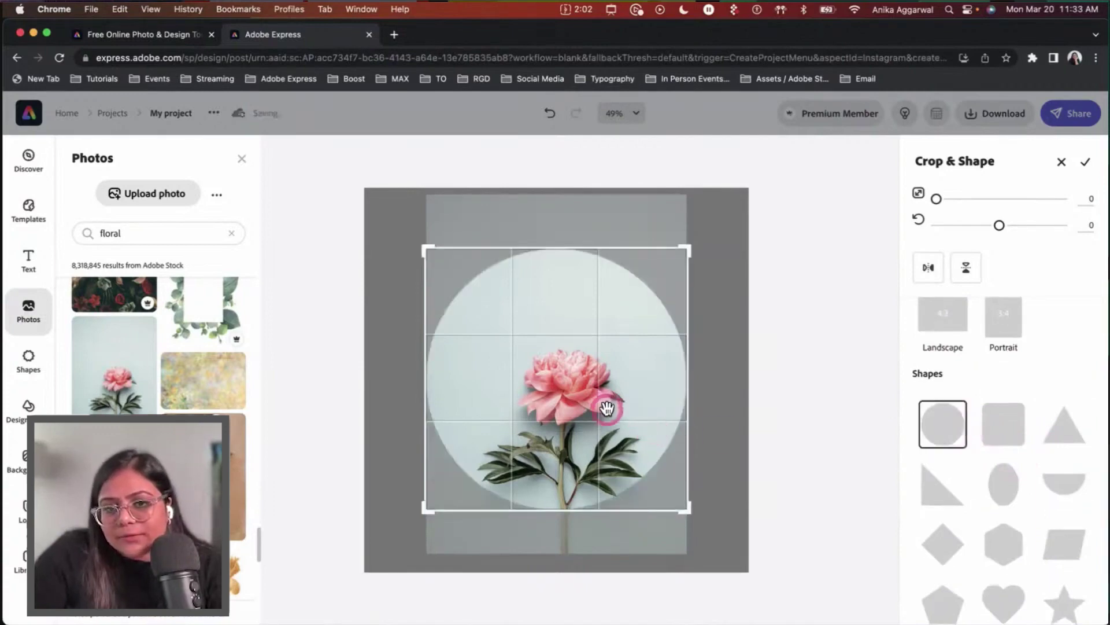
pyautogui.moveTo(605, 412); pyautogui.dragTo(601, 389)
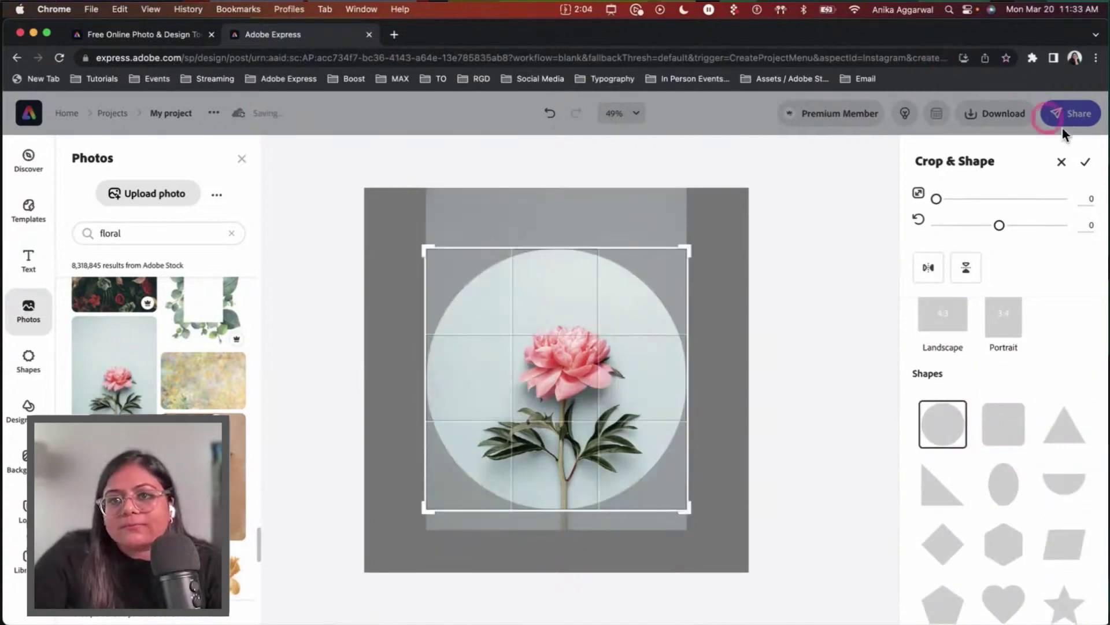
# Confirm the circular crop and give the peony photo the Matte filter for soft, muted tones
pyautogui.click(1086, 162)
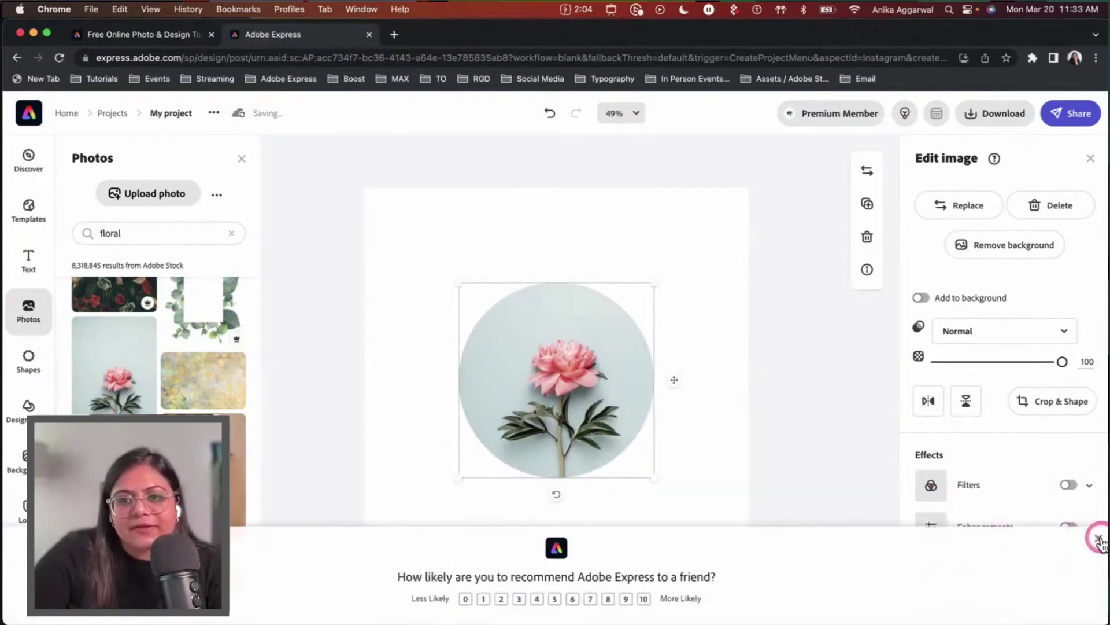
pyautogui.click(1098, 537)
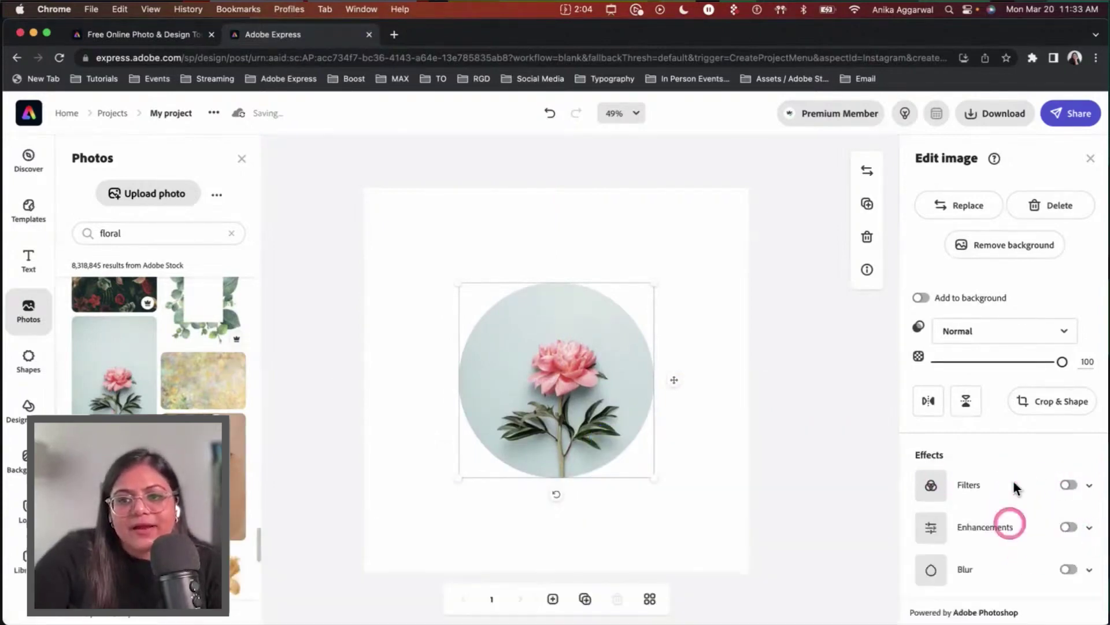
pyautogui.click(1069, 485)
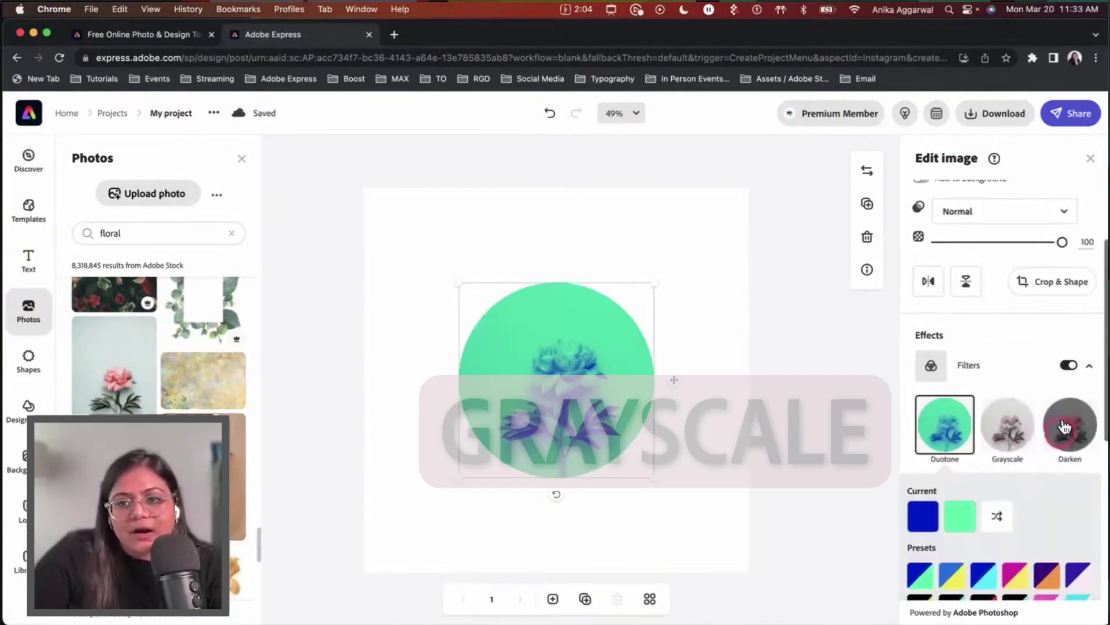
pyautogui.click(1066, 421)
pyautogui.click(1005, 480)
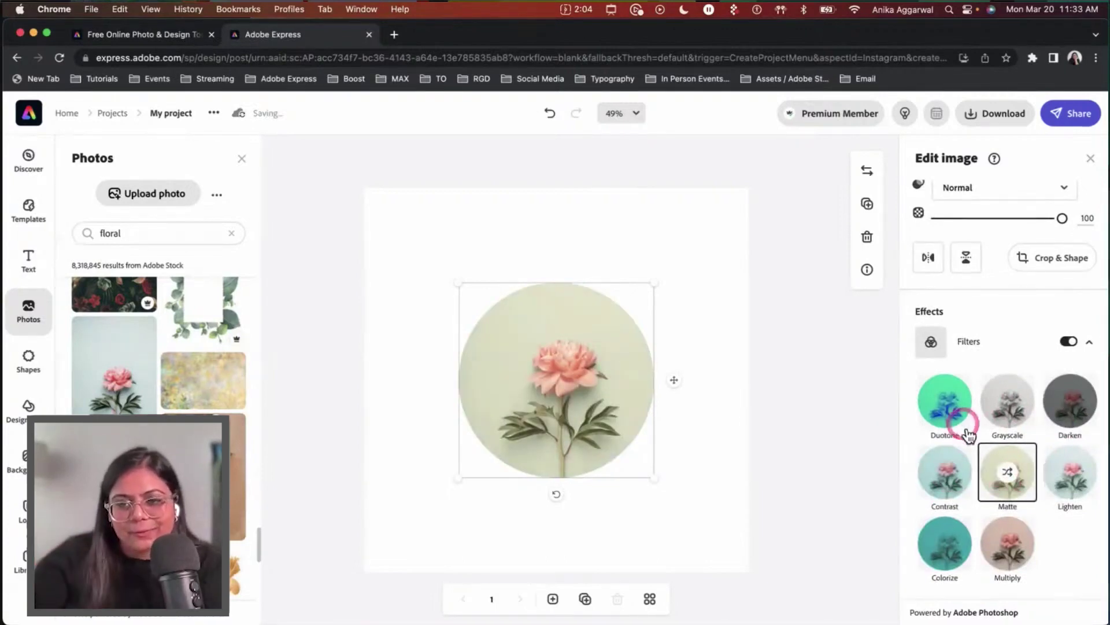
pyautogui.scroll(-3, 1041, 512)
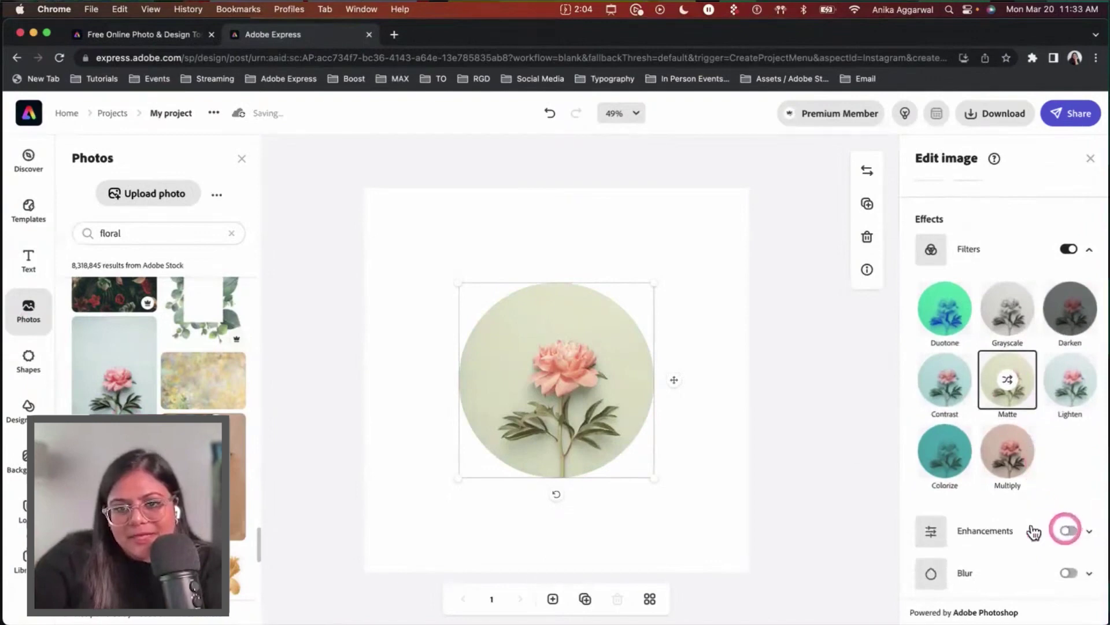
# Turn on Enhancements for the peony photo, setting Contrast to 9 and adjusting Shadows
pyautogui.click(682, 327)
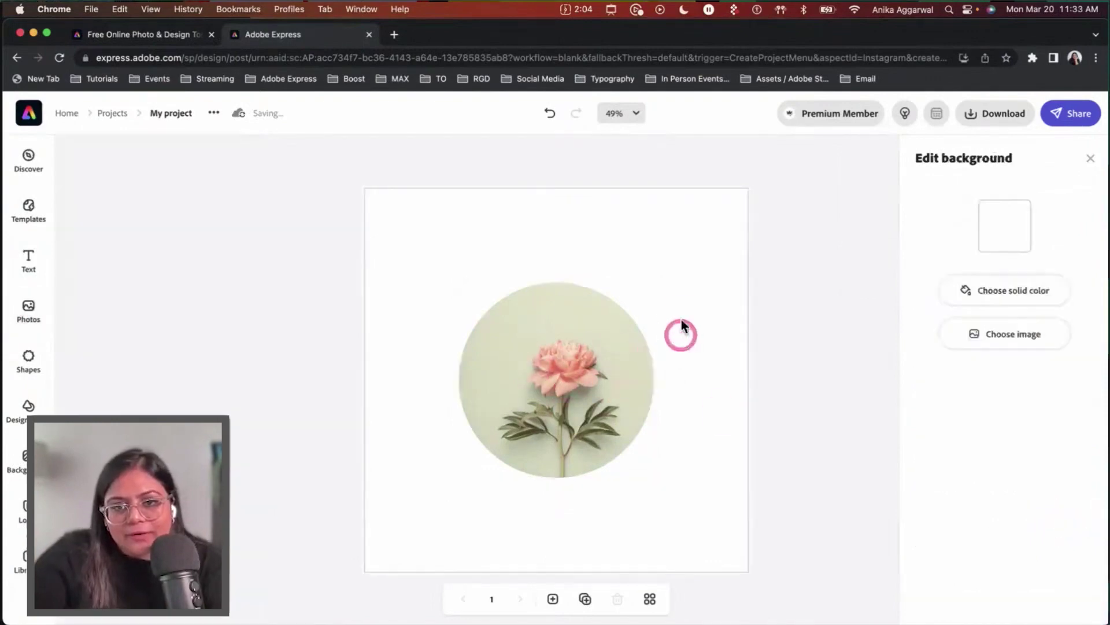
pyautogui.press('super+equal')
pyautogui.press('super+equal')
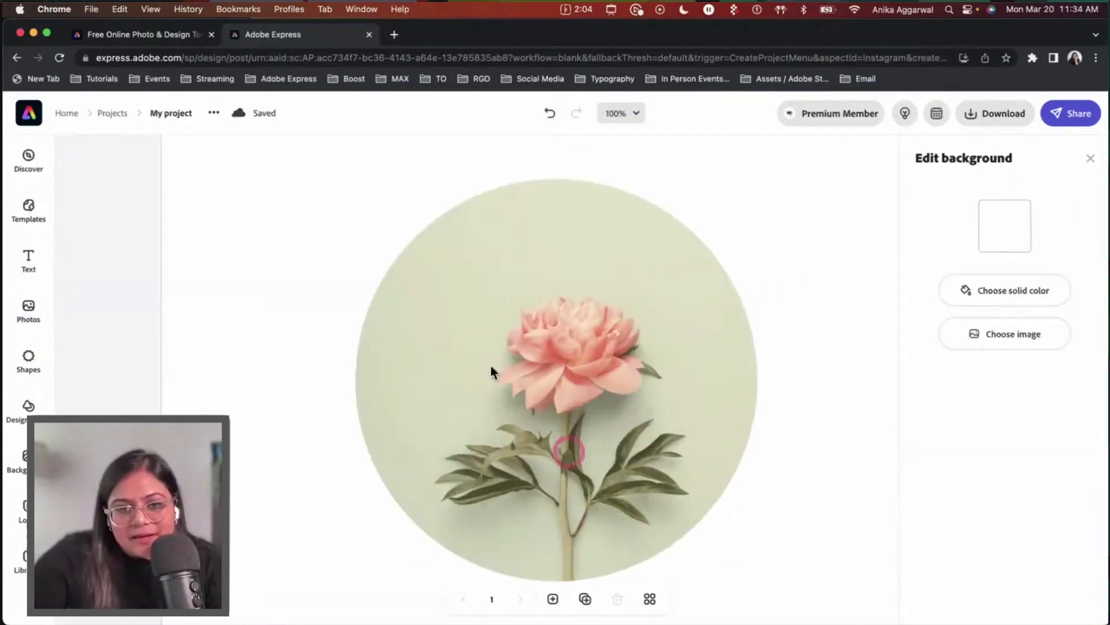
pyautogui.press('super+minus')
pyautogui.press('super+minus')
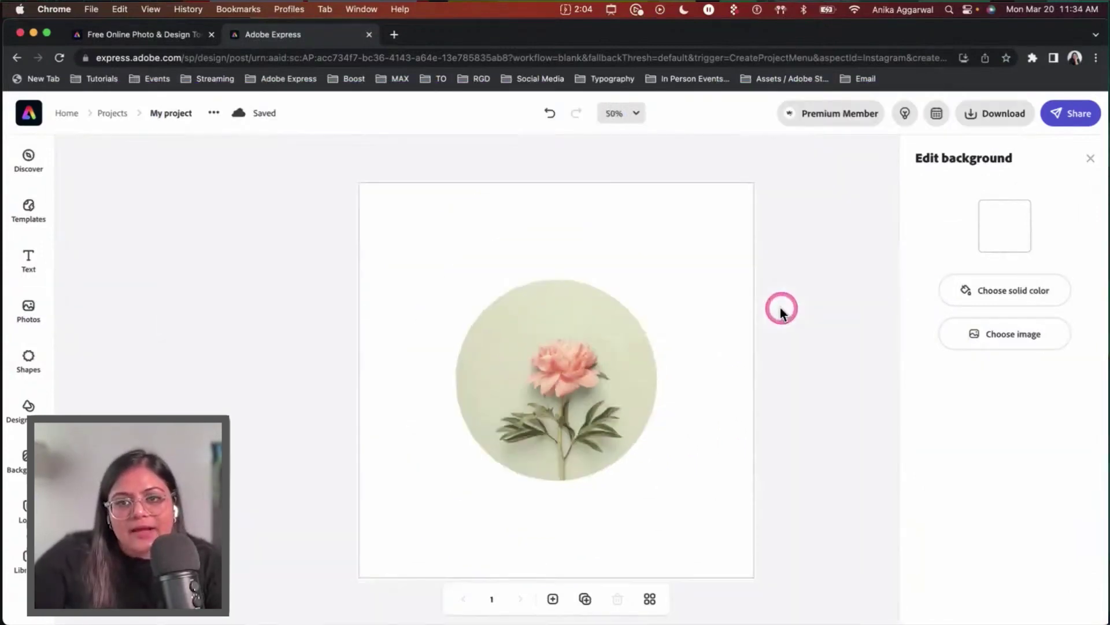
pyautogui.click(1036, 484)
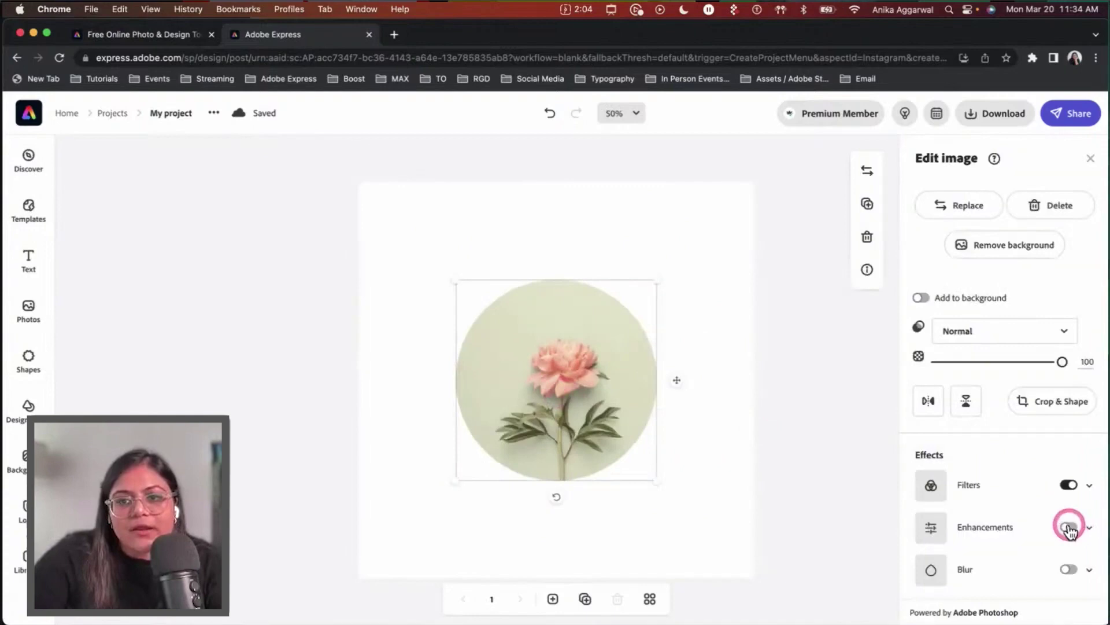
pyautogui.click(1068, 527)
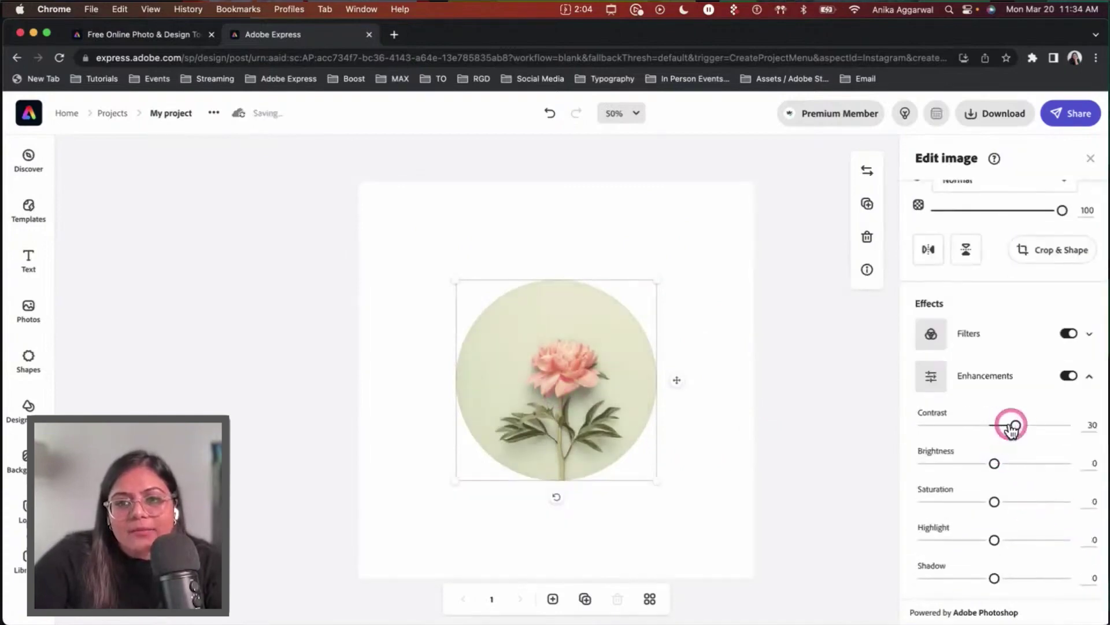
pyautogui.moveTo(1015, 425); pyautogui.dragTo(1001, 425)
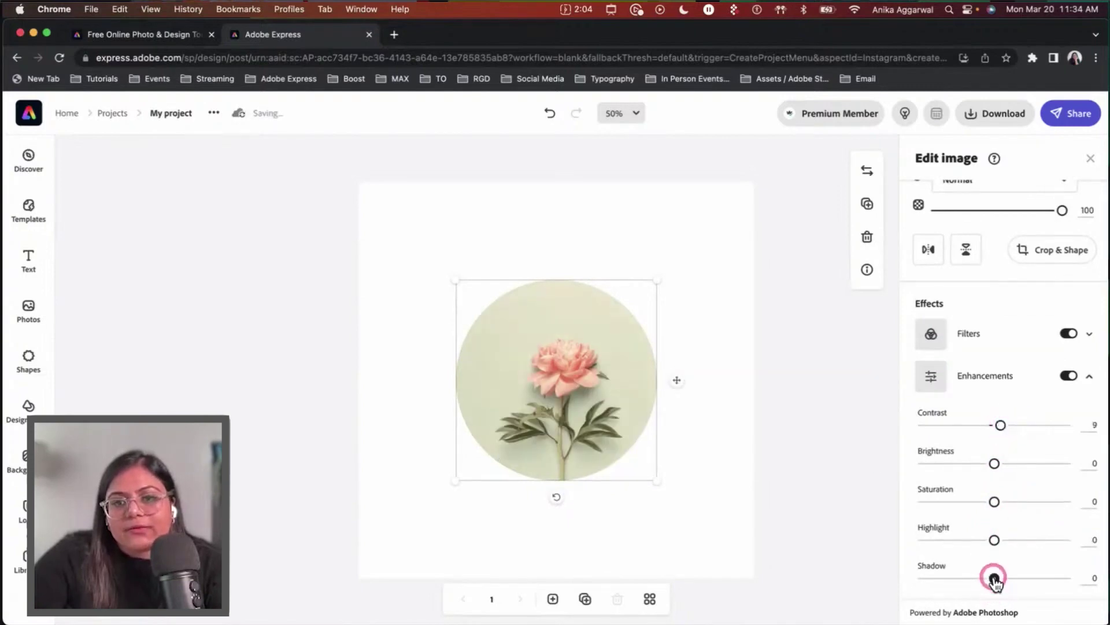
pyautogui.moveTo(995, 580); pyautogui.dragTo(966, 578)
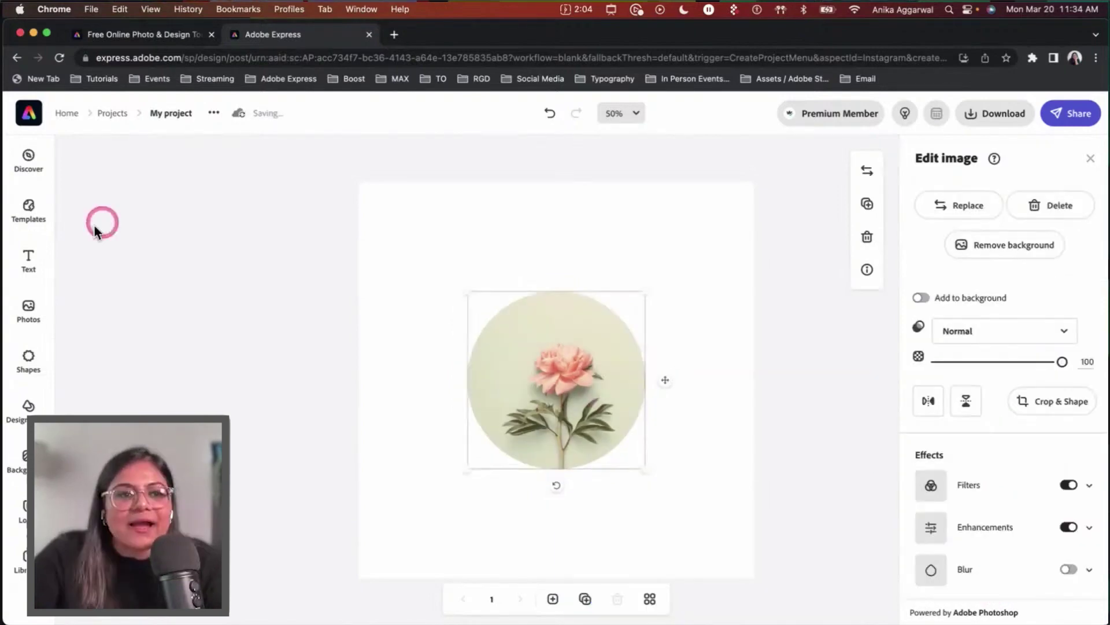
# Add a 'TUTORIAL' heading, resized and centred above the flower
pyautogui.click(37, 255)
pyautogui.write('TUTOR')
pyautogui.write('IAL')
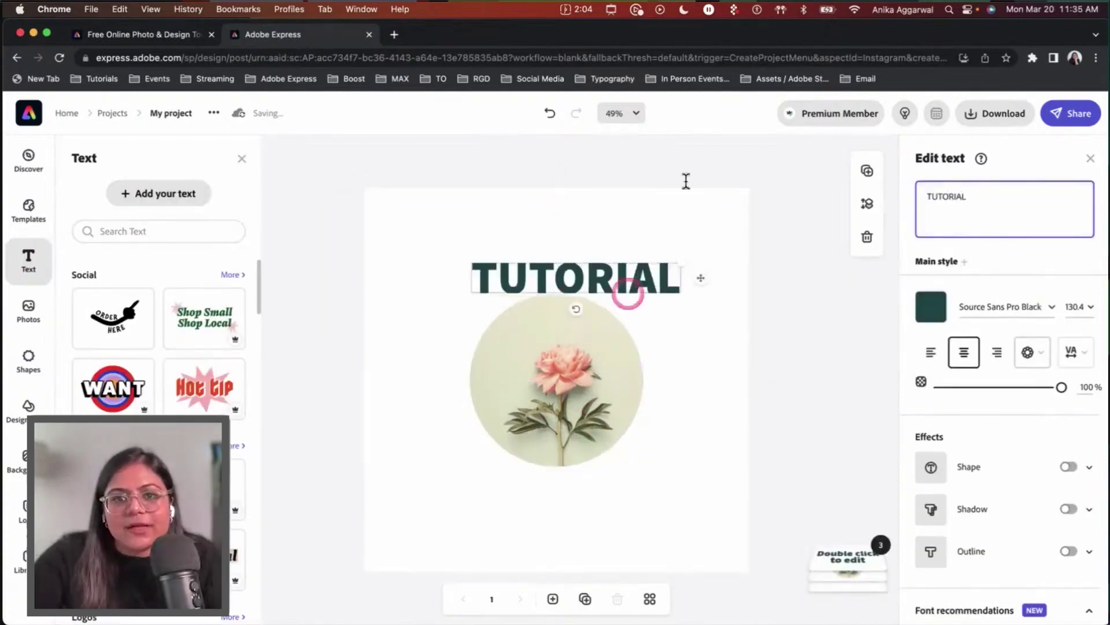
pyautogui.moveTo(682, 261); pyautogui.dragTo(588, 253)
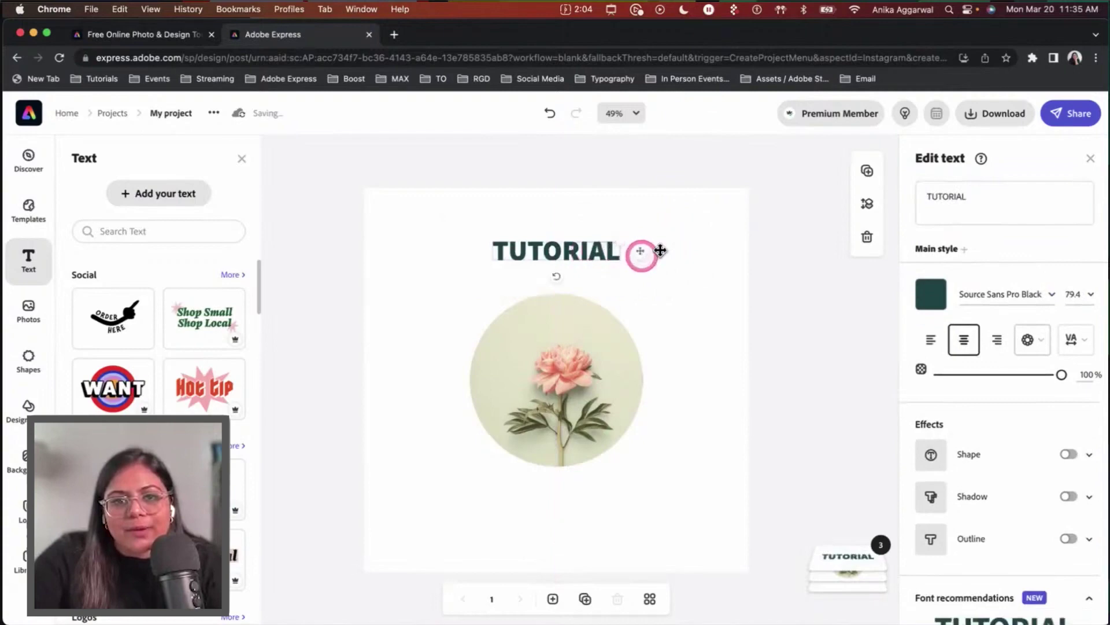
pyautogui.click(867, 170)
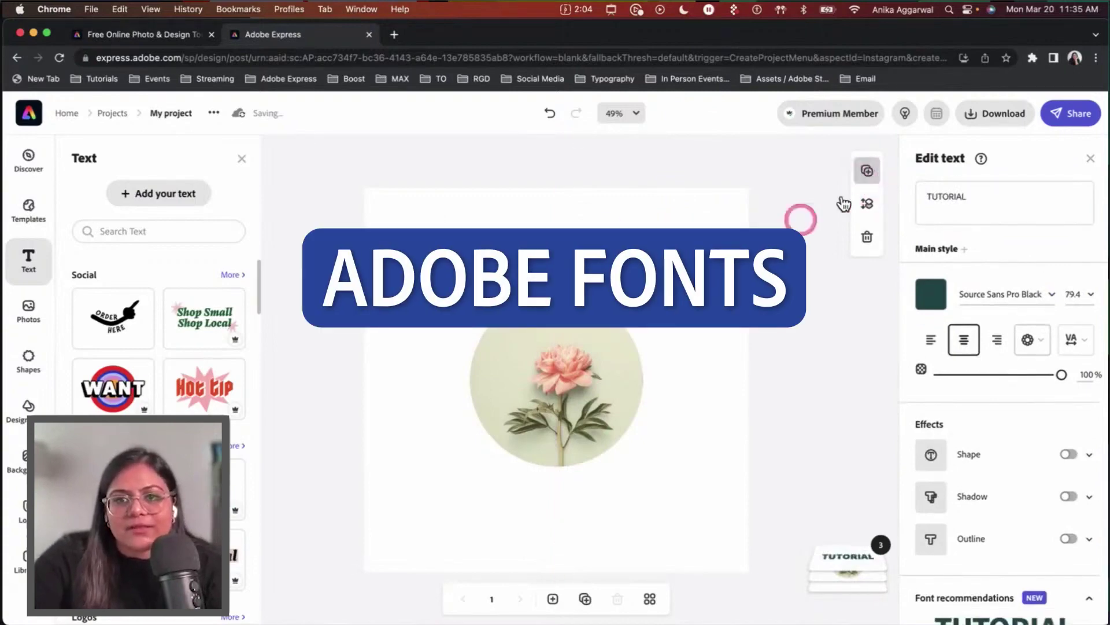
pyautogui.moveTo(572, 263); pyautogui.dragTo(581, 513)
pyautogui.tripleClick(946, 197)
pyautogui.write('HOW TO MA')
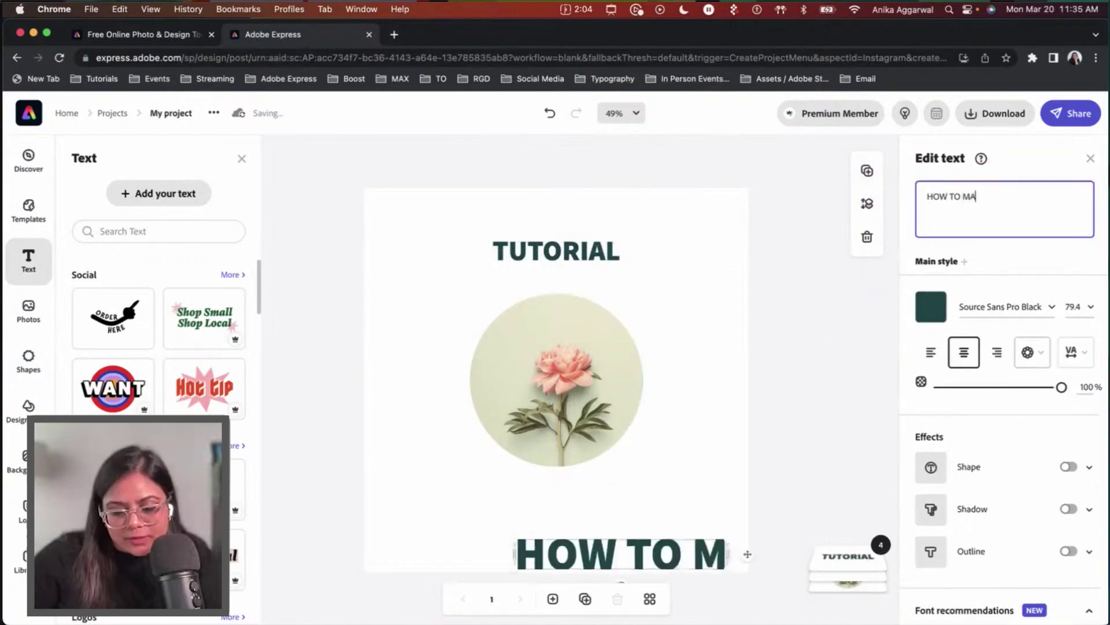
pyautogui.write('KE FLORAL ARRANGEMENTS')
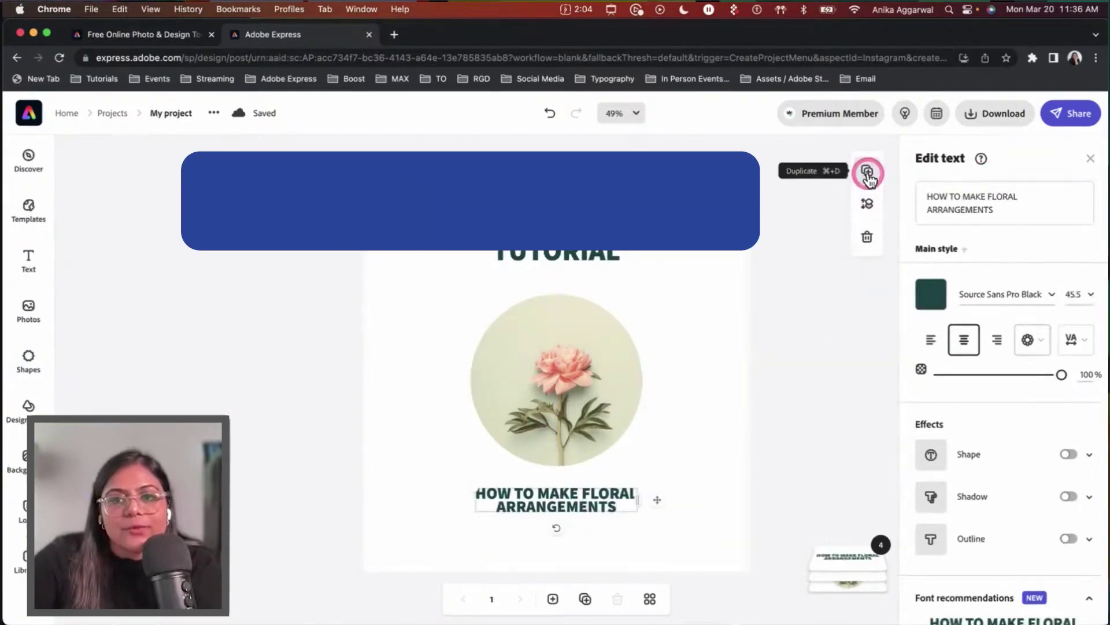
pyautogui.click(867, 171)
pyautogui.moveTo(584, 523); pyautogui.dragTo(565, 527)
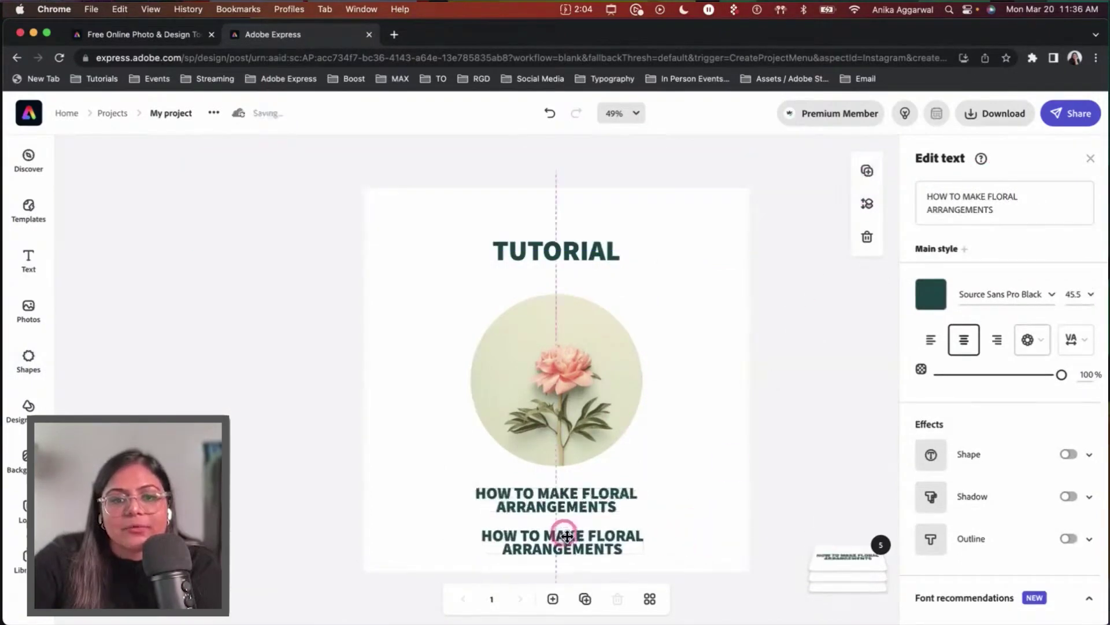
pyautogui.tripleClick(1006, 199)
pyautogui.write('www.floralarra')
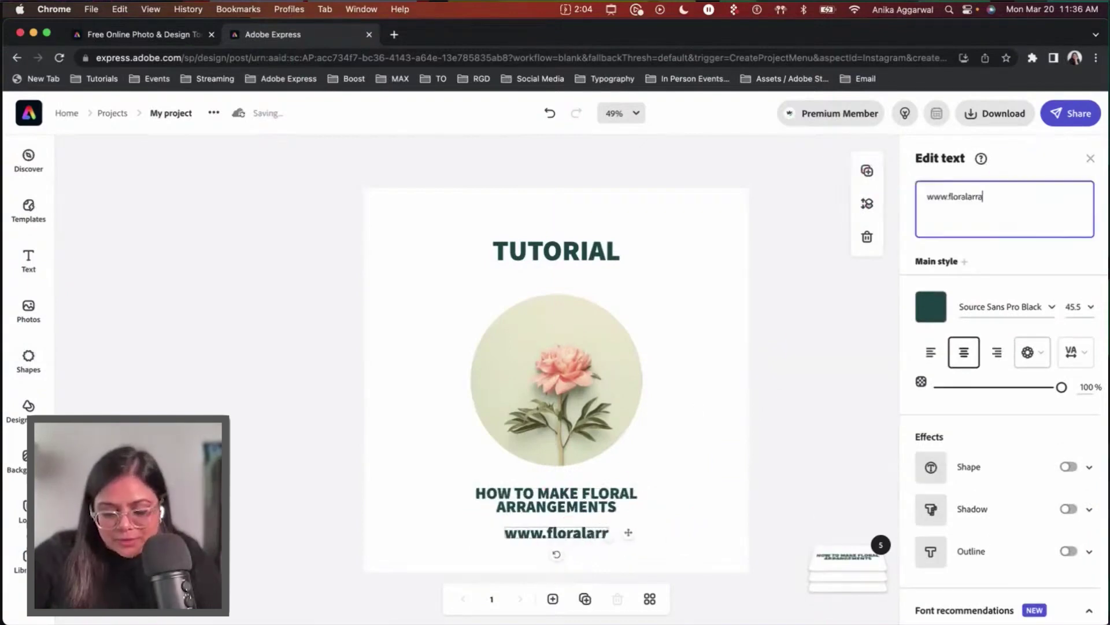
pyautogui.write('ngements.com')
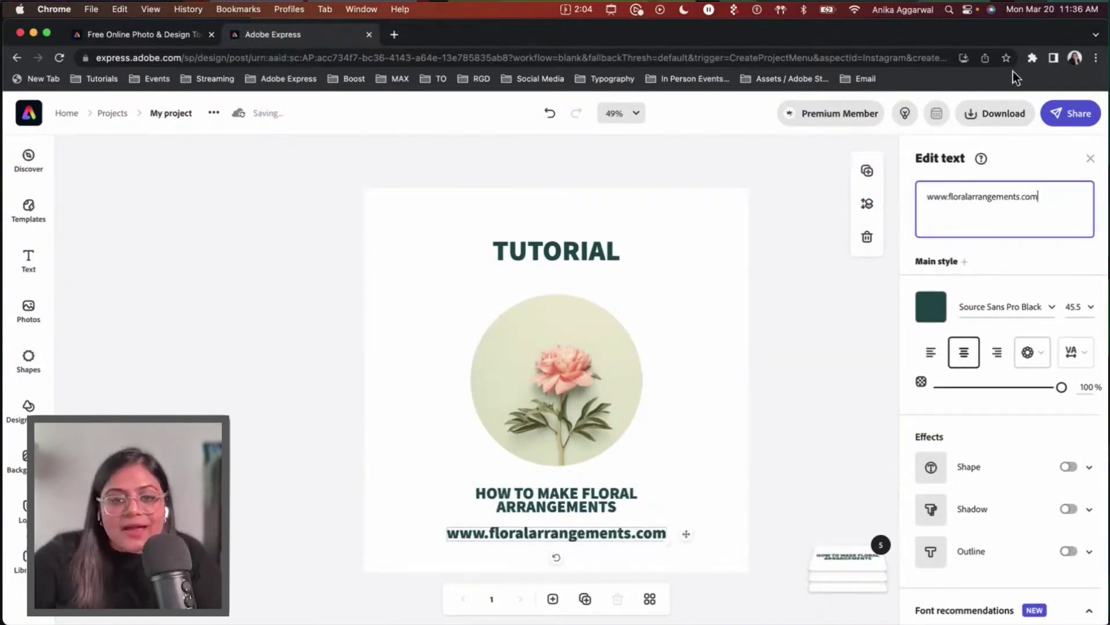
# Open the TUTORIAL title's font list, then start a new browser tab
pyautogui.click(563, 249)
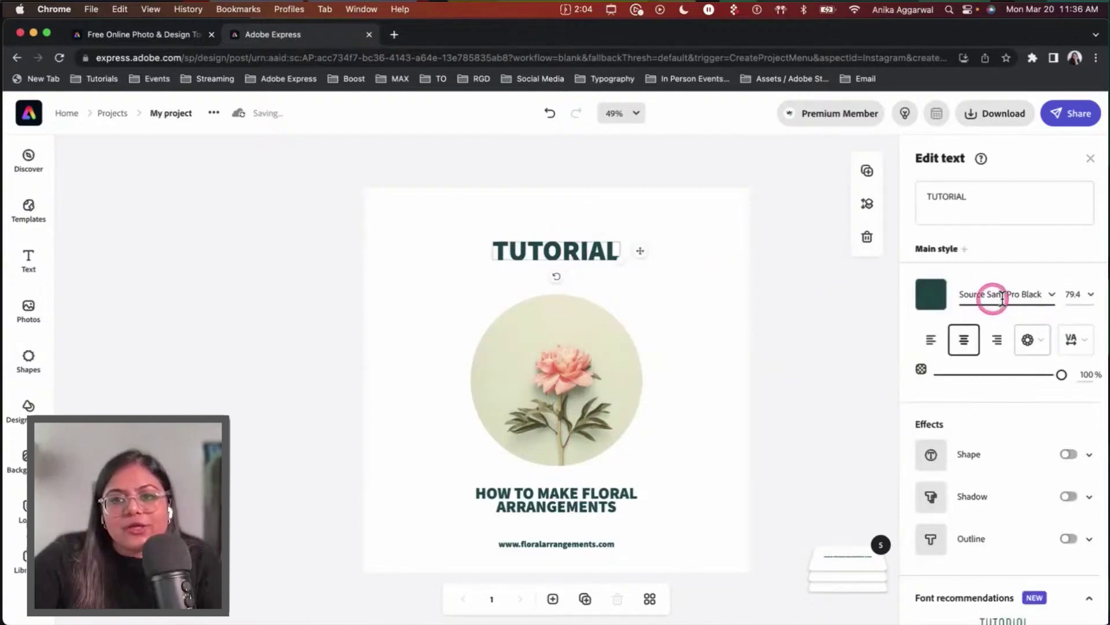
pyautogui.click(1041, 293)
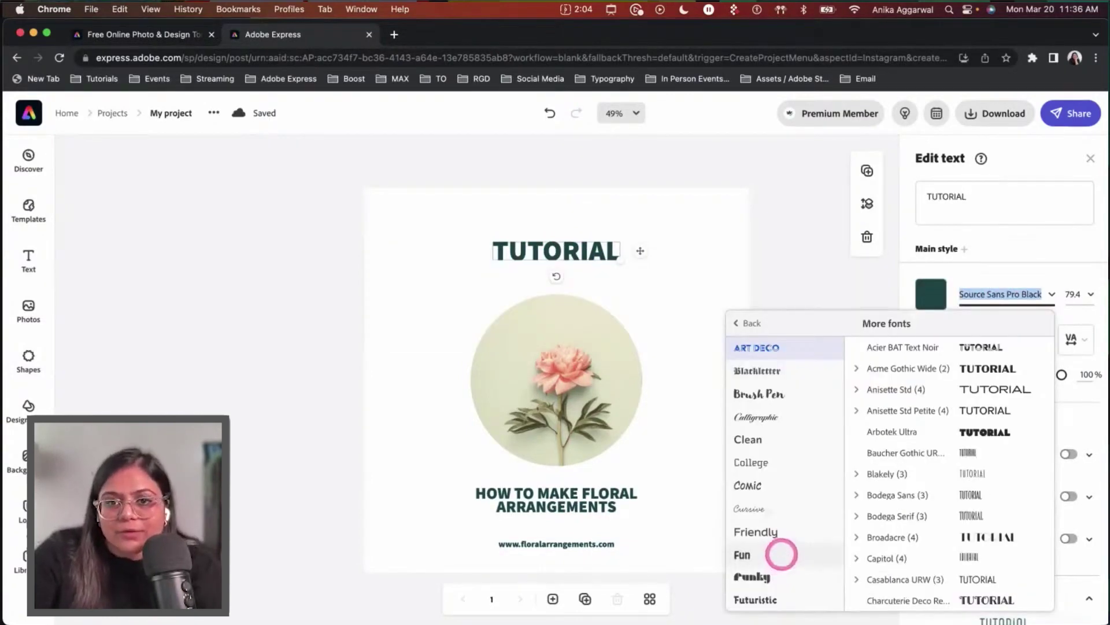
pyautogui.click(395, 34)
# Load fonts.adobe.com and browse the All fonts catalogue
pyautogui.write('font')
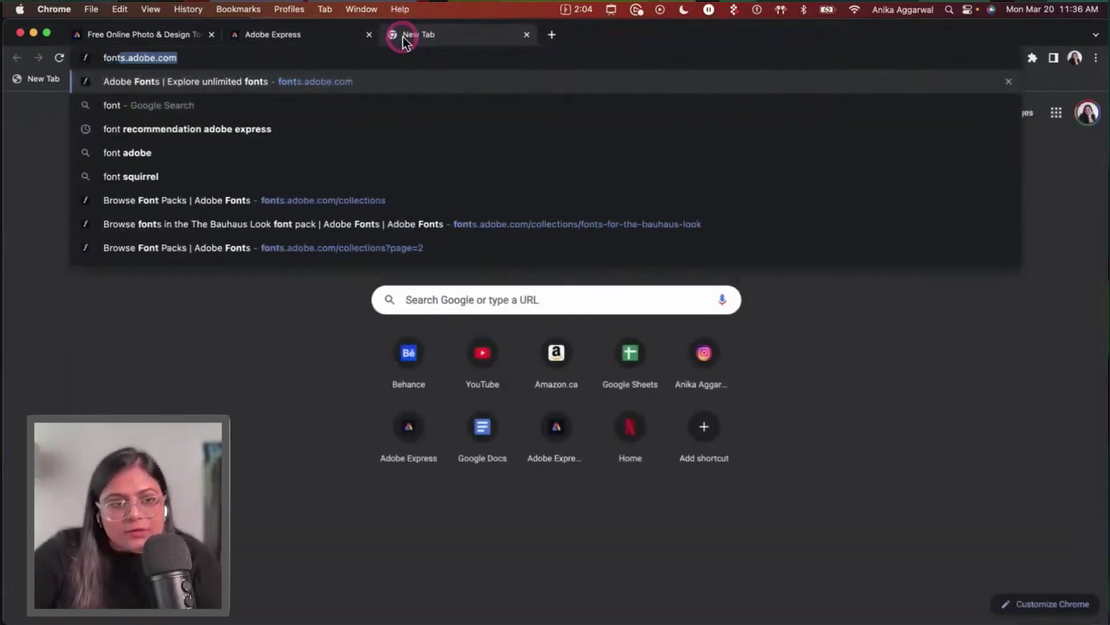
pyautogui.press('Return')
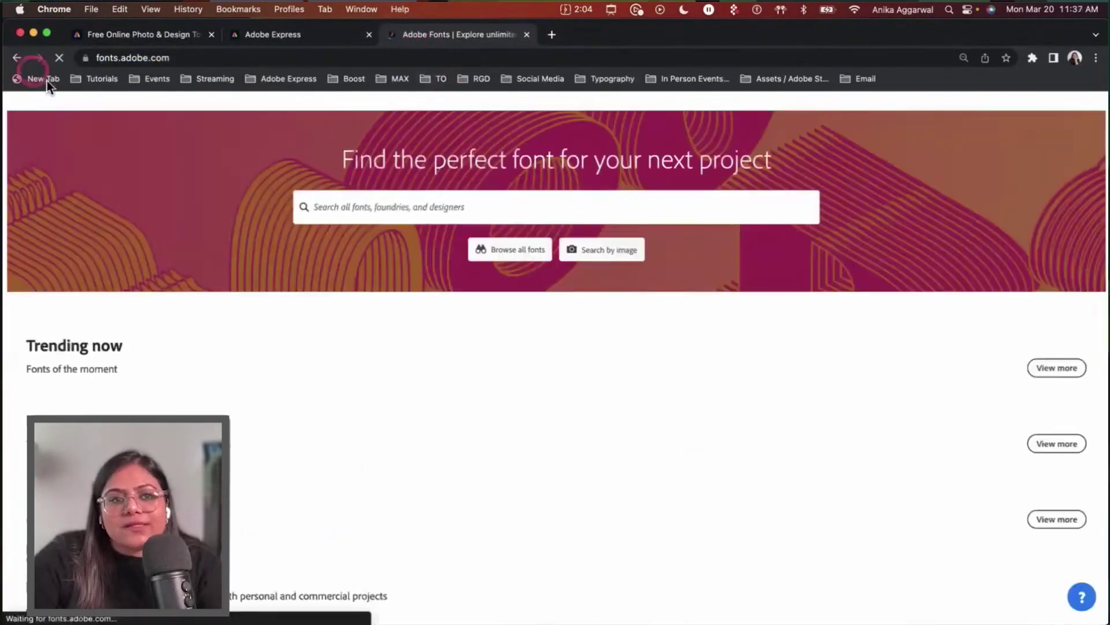
pyautogui.click(70, 141)
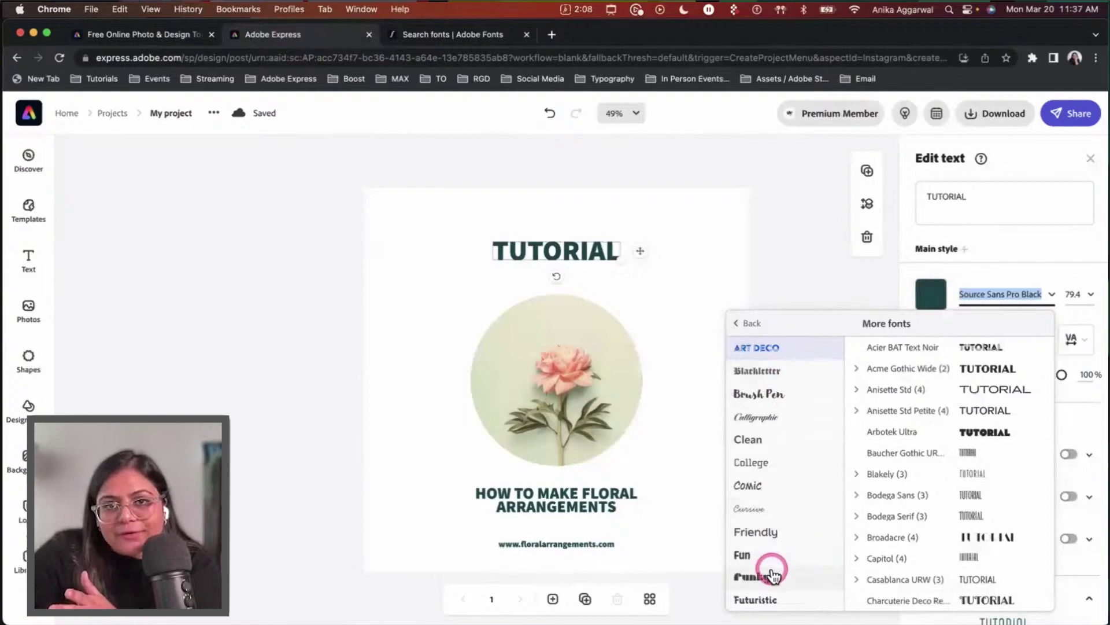
# Browse the Calligraphic fonts, then set the floral heading to a Degular style
pyautogui.click(775, 421)
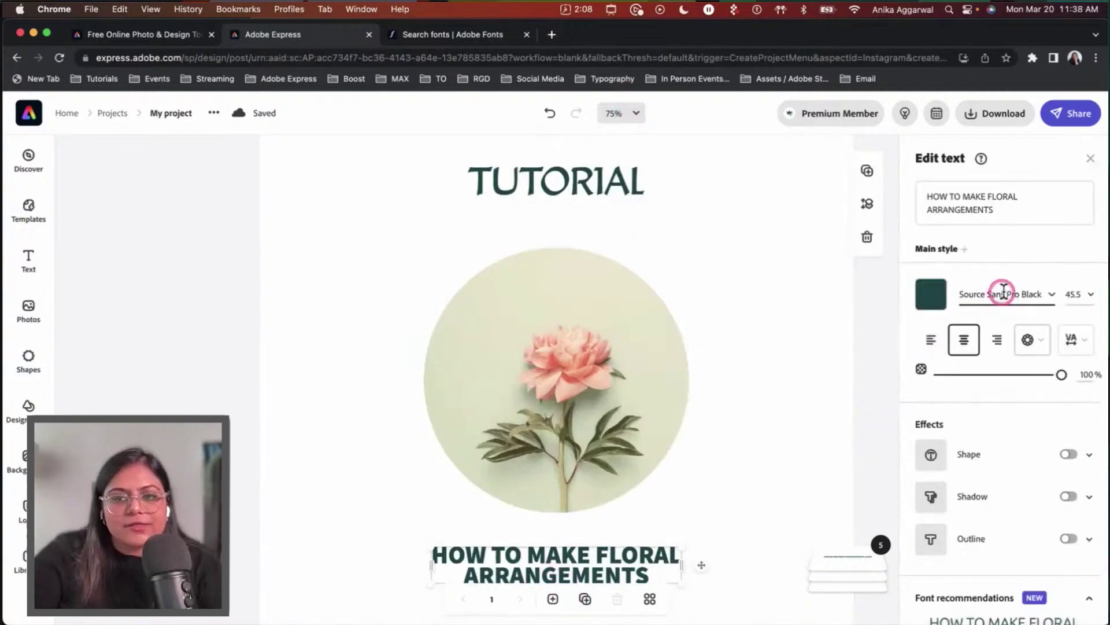
pyautogui.click(1003, 292)
pyautogui.write('degul')
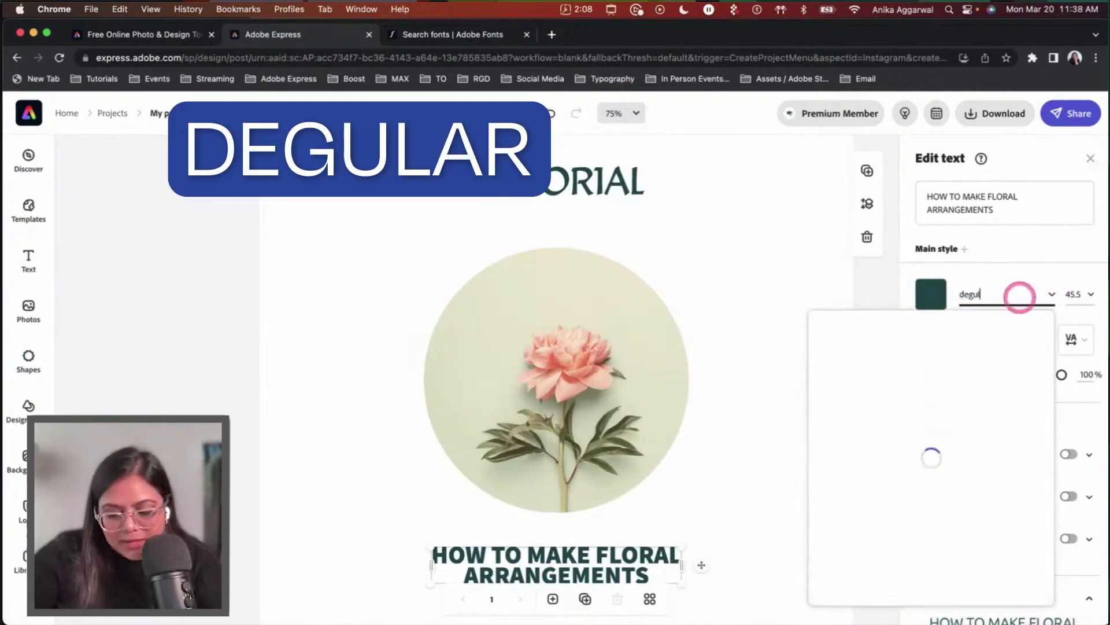
pyautogui.write('ar')
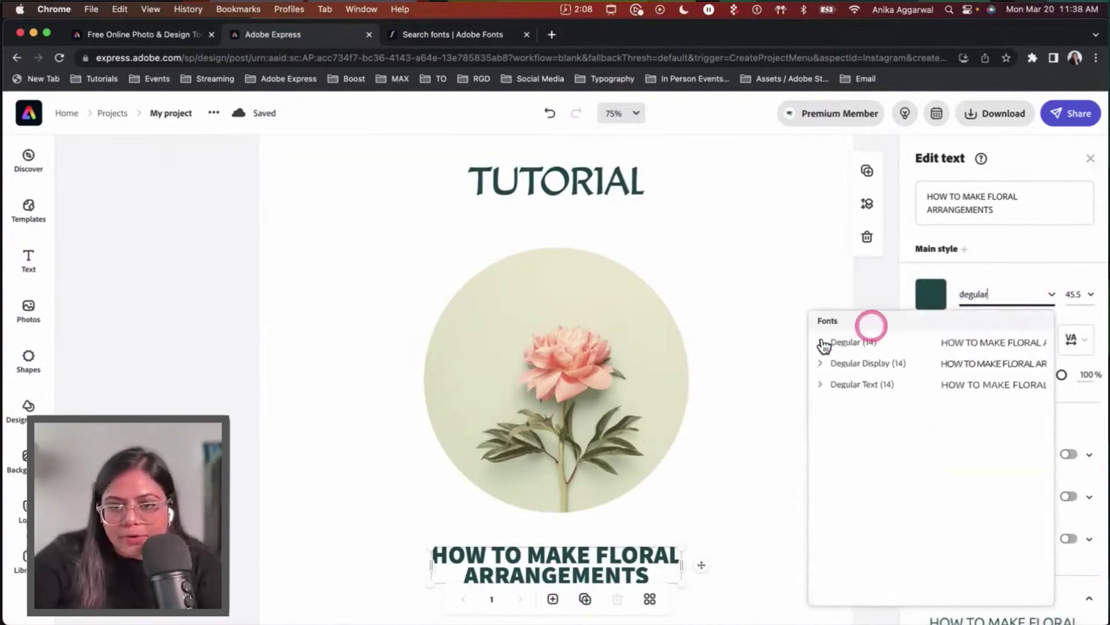
pyautogui.click(821, 345)
pyautogui.click(851, 431)
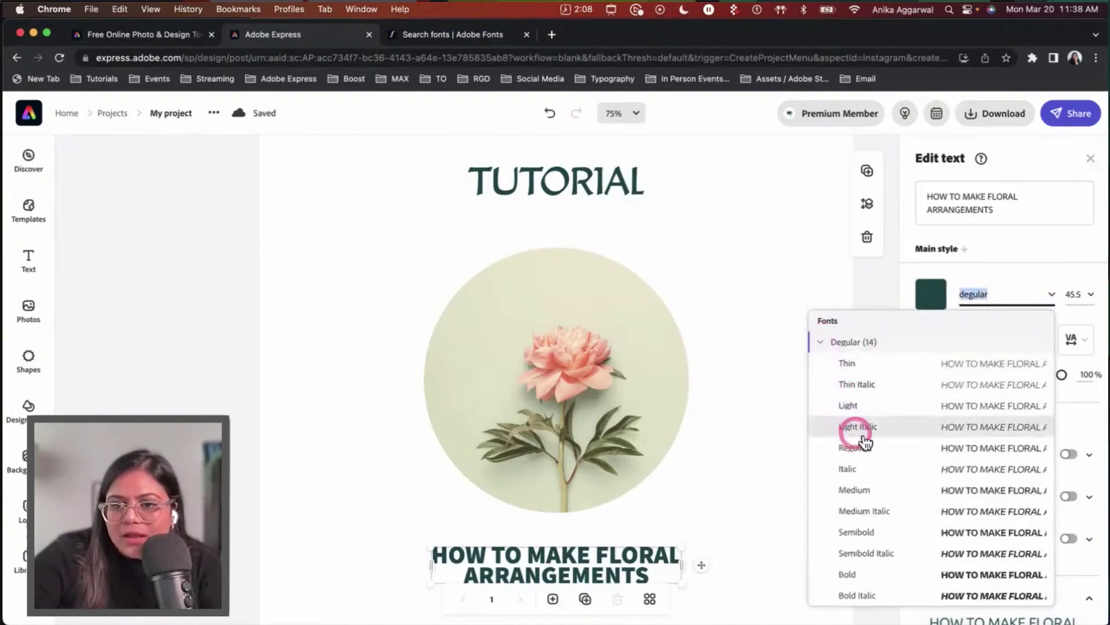
pyautogui.click(268, 344)
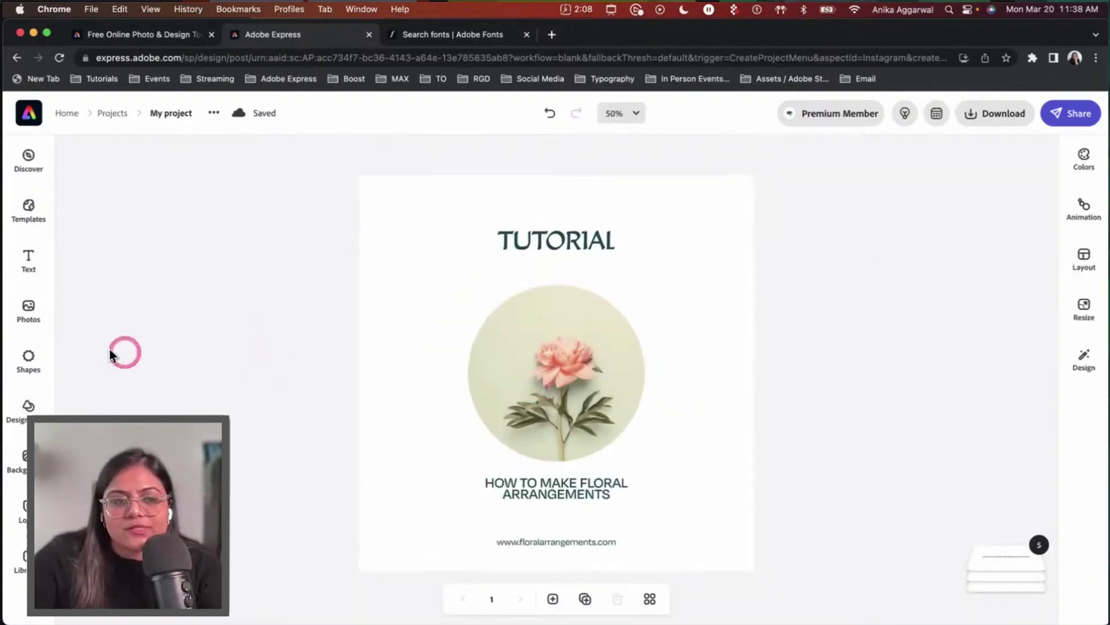
# Add a basic rectangle on the left of the peony page, stretched to full height
pyautogui.click(46, 357)
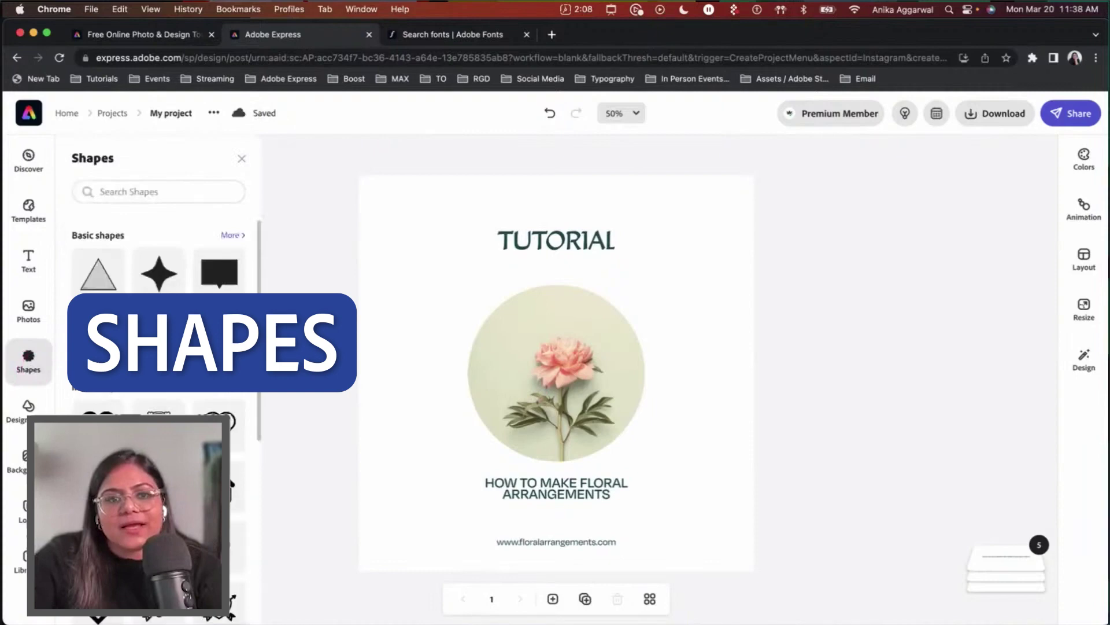
pyautogui.click(126, 343)
pyautogui.click(230, 240)
pyautogui.moveTo(97, 360); pyautogui.dragTo(528, 330)
pyautogui.click(468, 314)
pyautogui.moveTo(467, 314); pyautogui.dragTo(468, 571)
# Fill the rectangle with the circle's sampled beige, then lighten it to pale cream
pyautogui.click(931, 238)
pyautogui.click(883, 338)
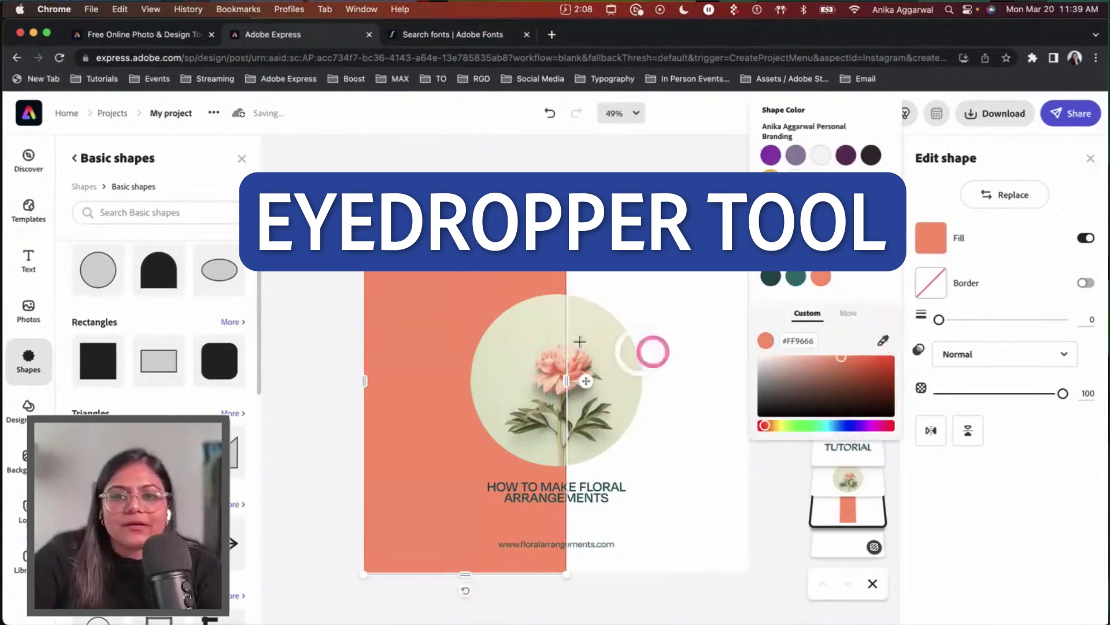
pyautogui.click(625, 372)
pyautogui.click(658, 315)
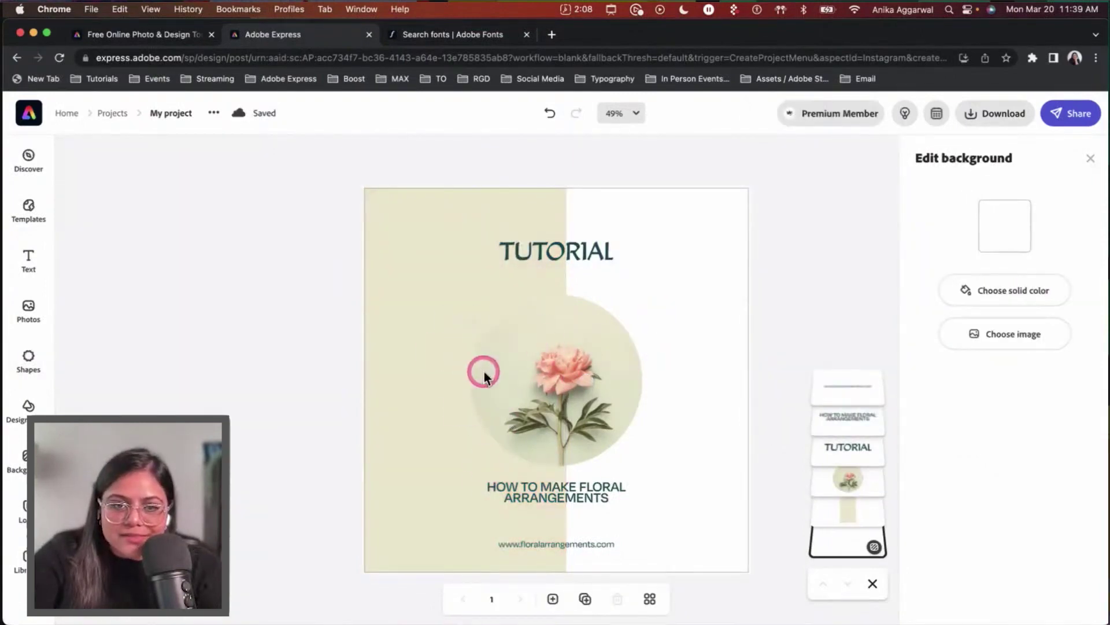
pyautogui.click(445, 346)
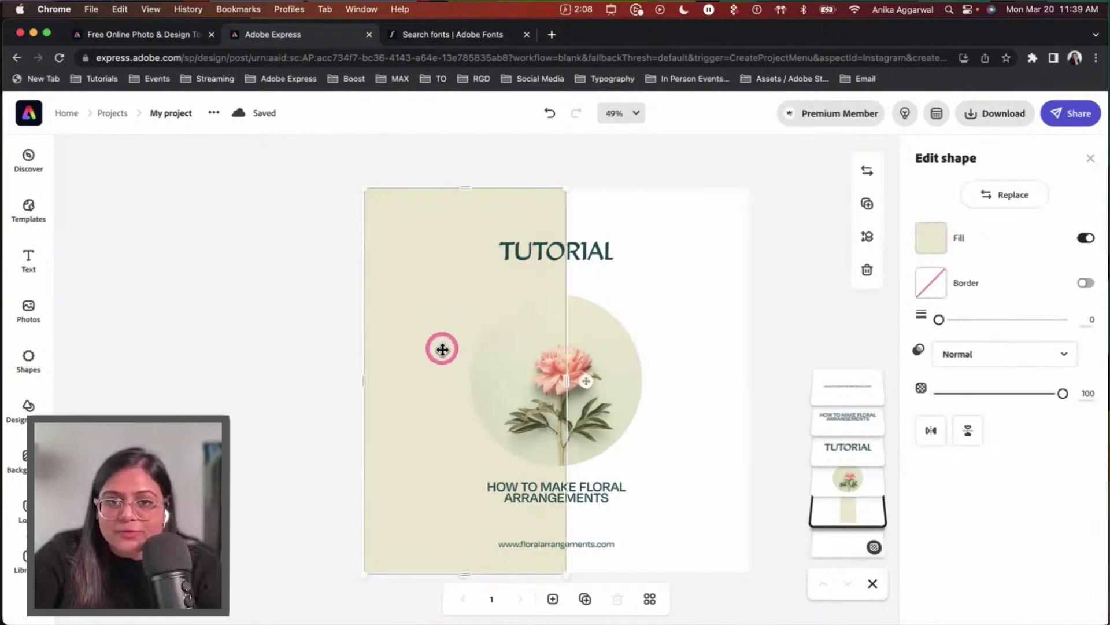
pyautogui.click(927, 242)
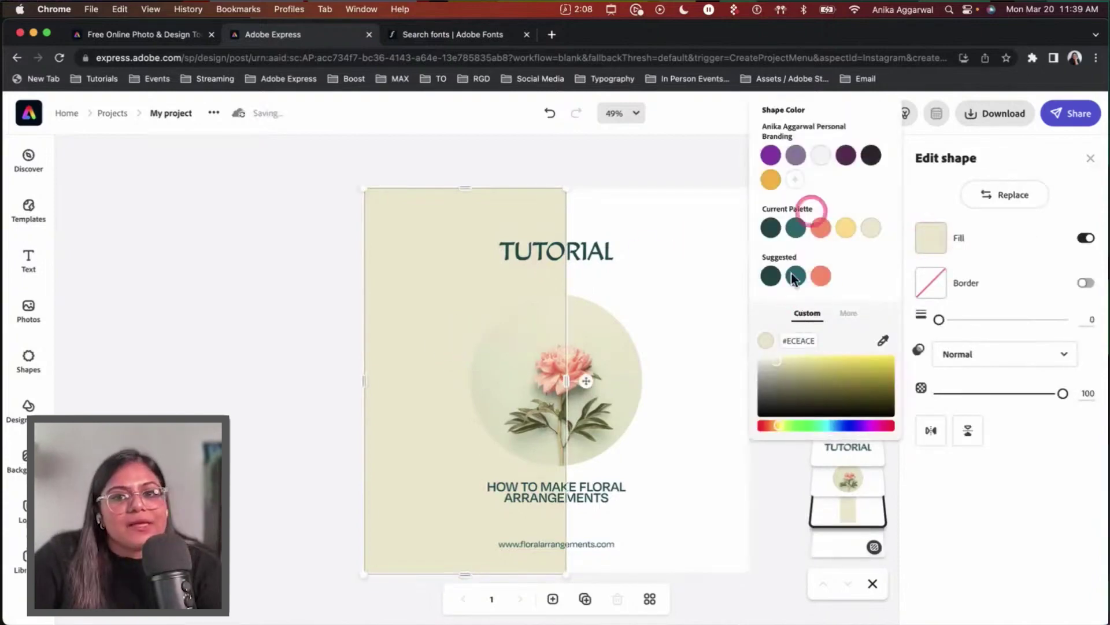
pyautogui.click(774, 358)
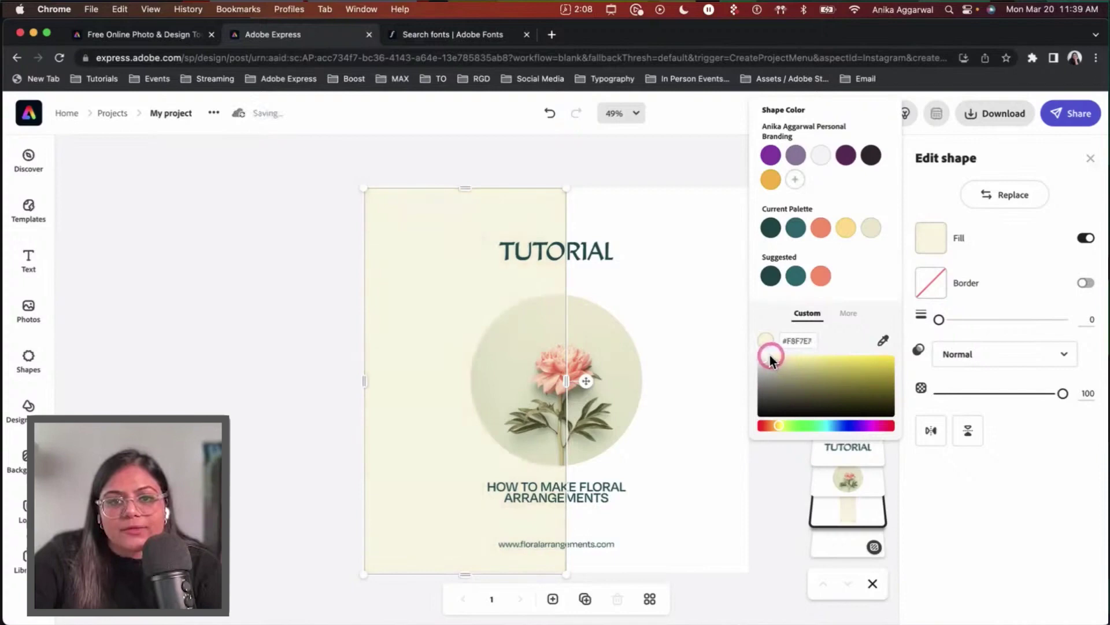
pyautogui.click(658, 287)
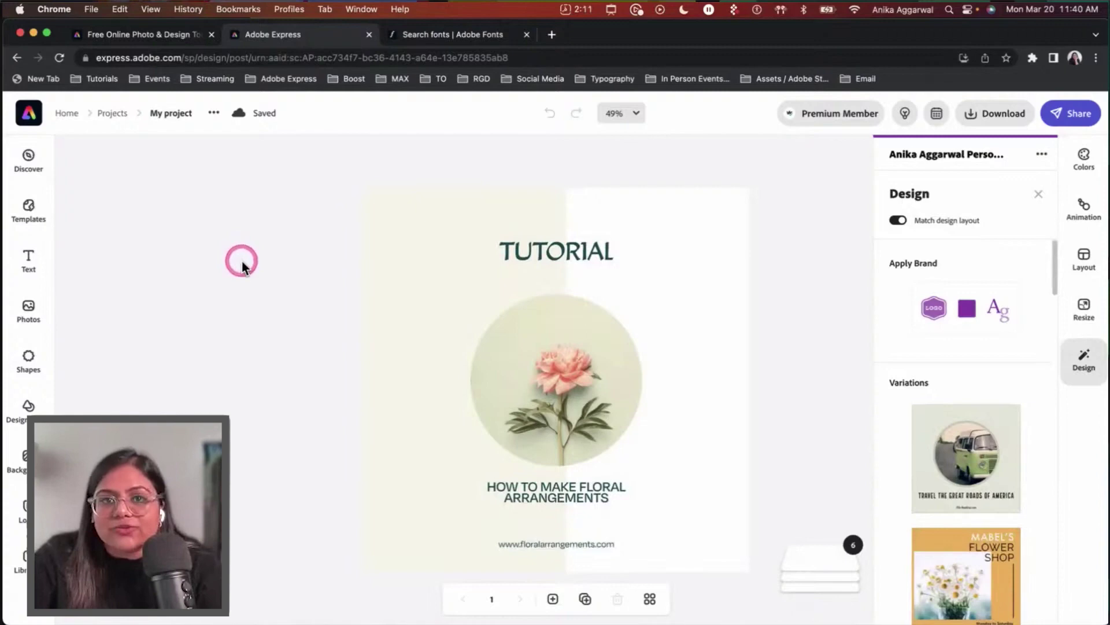
# Duplicate the whole project and confirm the copy's name
pyautogui.click(231, 113)
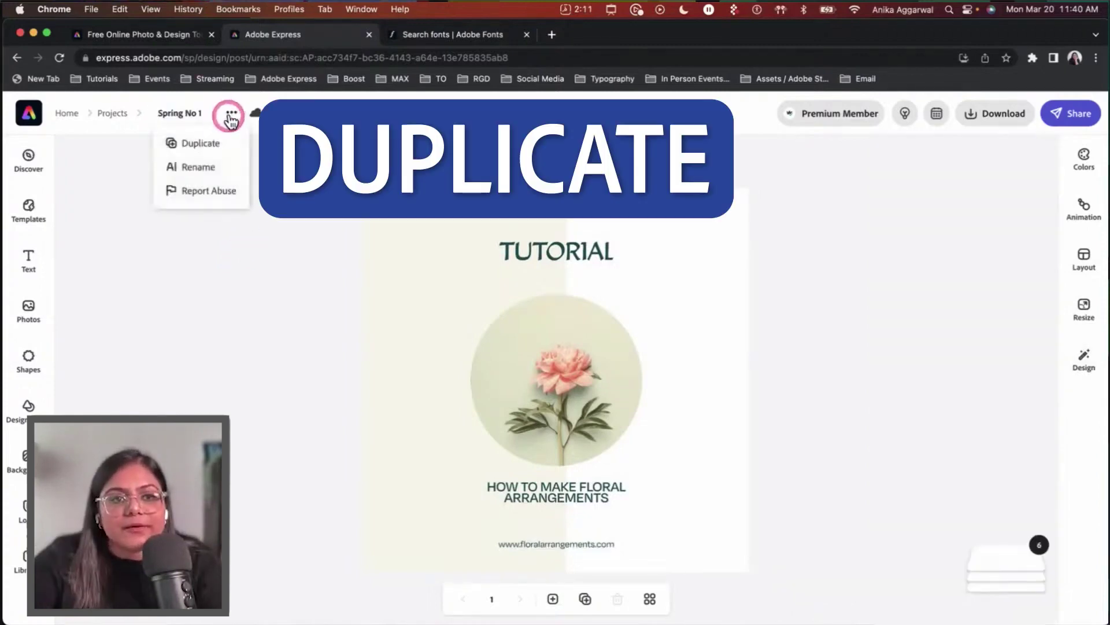
pyautogui.click(217, 143)
pyautogui.write('Spring No 2')
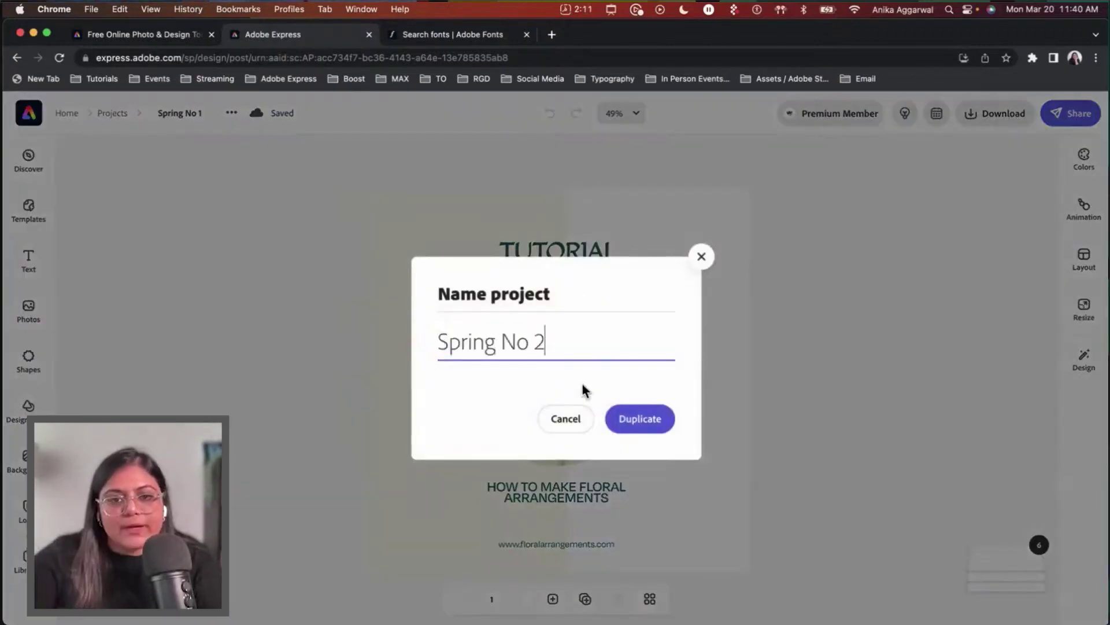
pyautogui.press('Return')
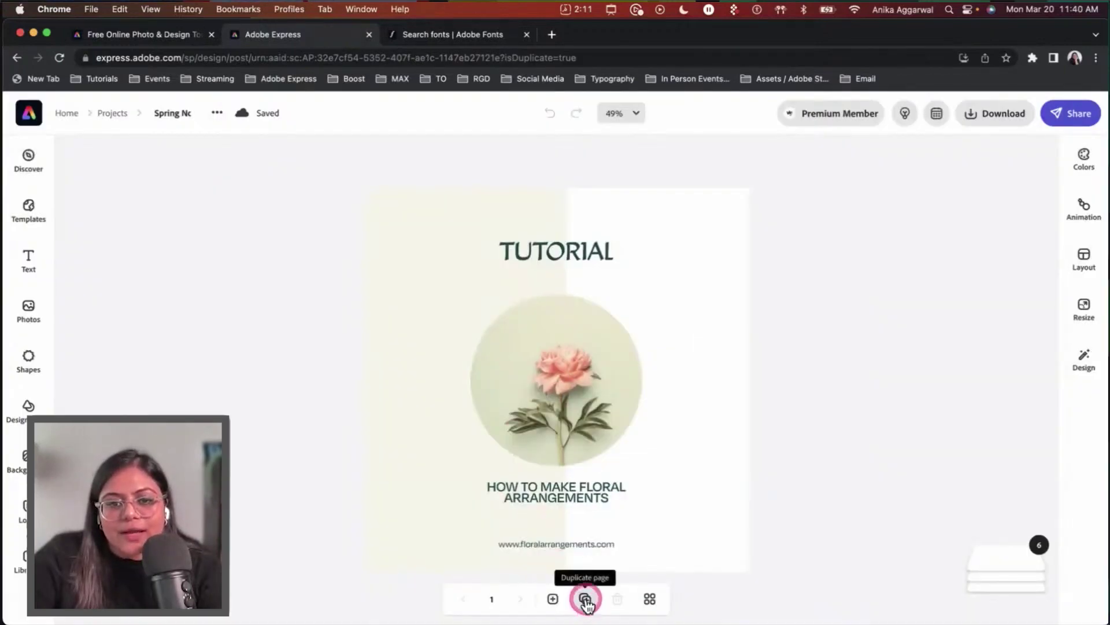
# Duplicate the page and delete the peony image from the new second page
pyautogui.click(585, 600)
pyautogui.click(524, 357)
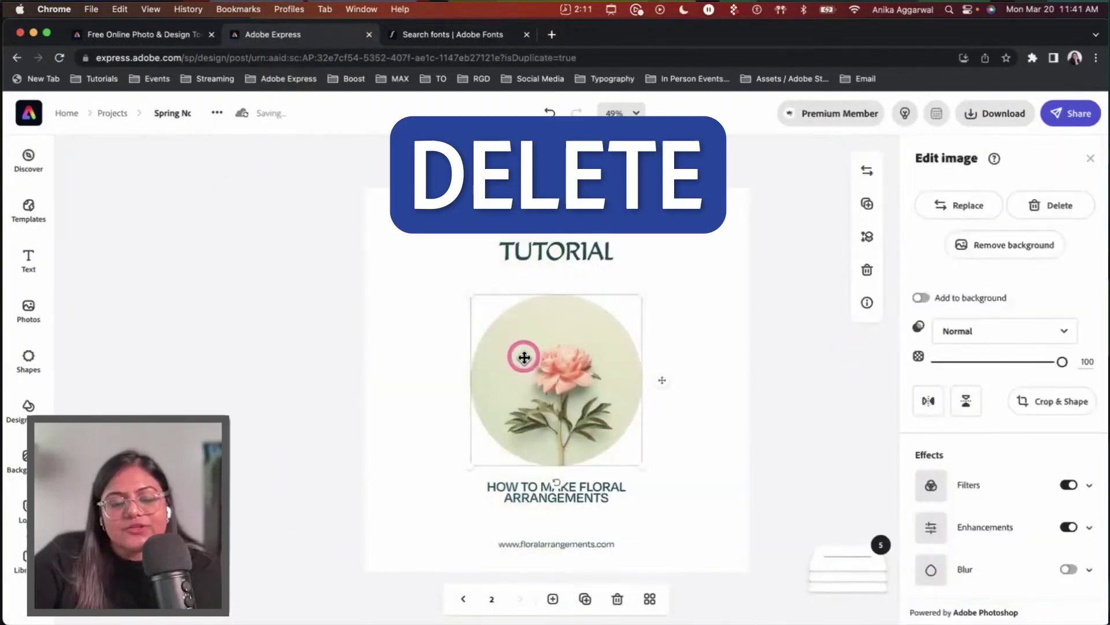
pyautogui.press('Delete')
# Search photos for 'arrangement', add the bouquet-in-vase photo, and send it behind the text
pyautogui.click(27, 375)
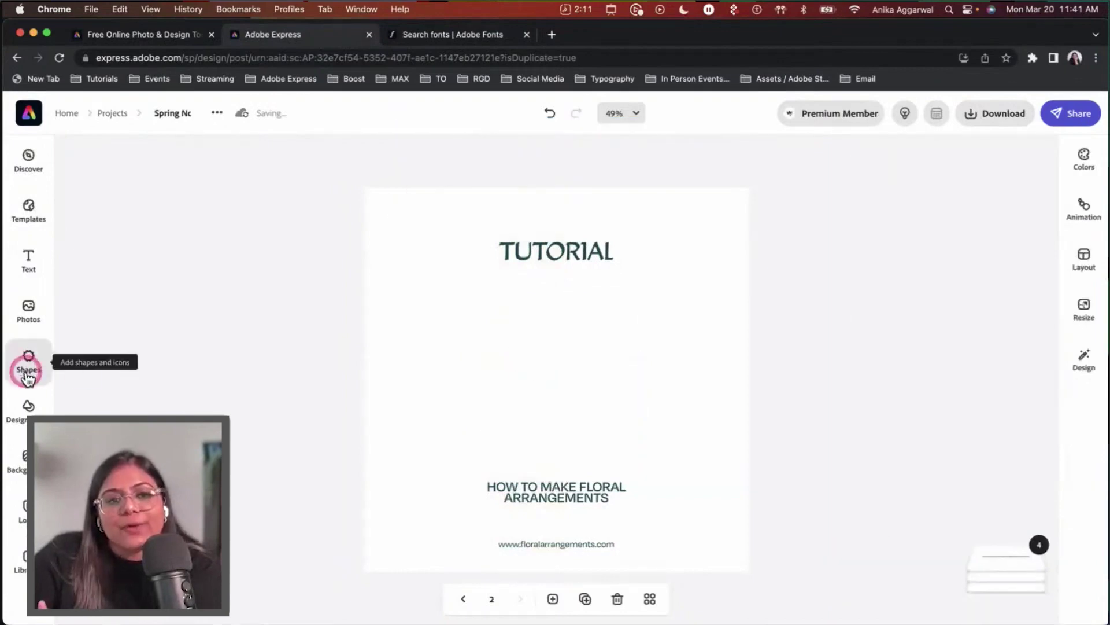
pyautogui.click(29, 313)
pyautogui.write('arrangement')
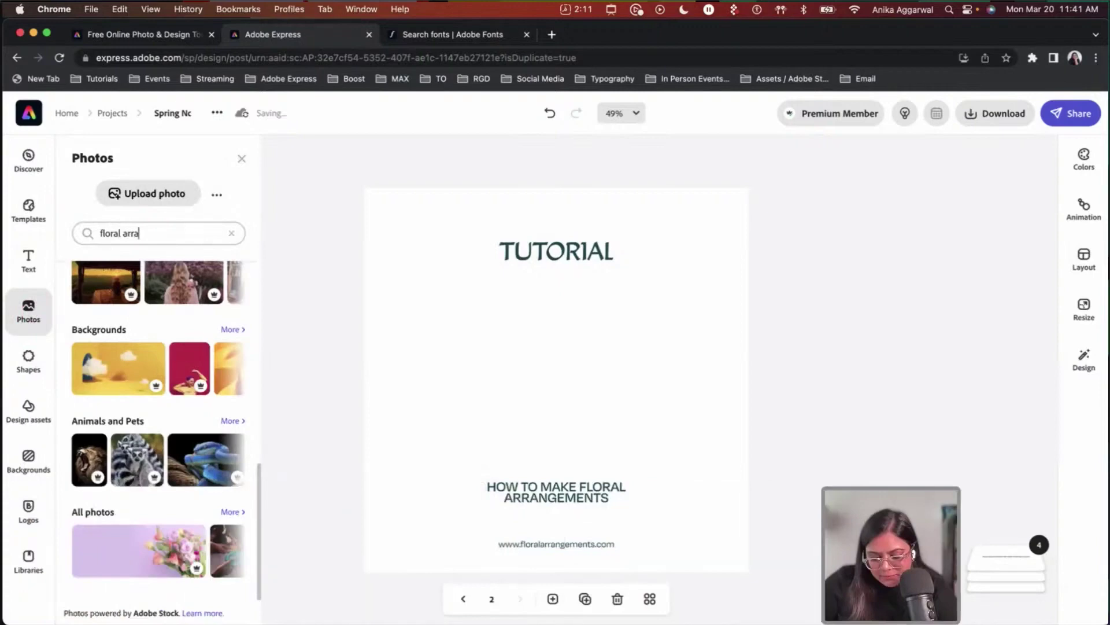
pyautogui.press('Return')
pyautogui.click(692, 396)
pyautogui.press('super+z')
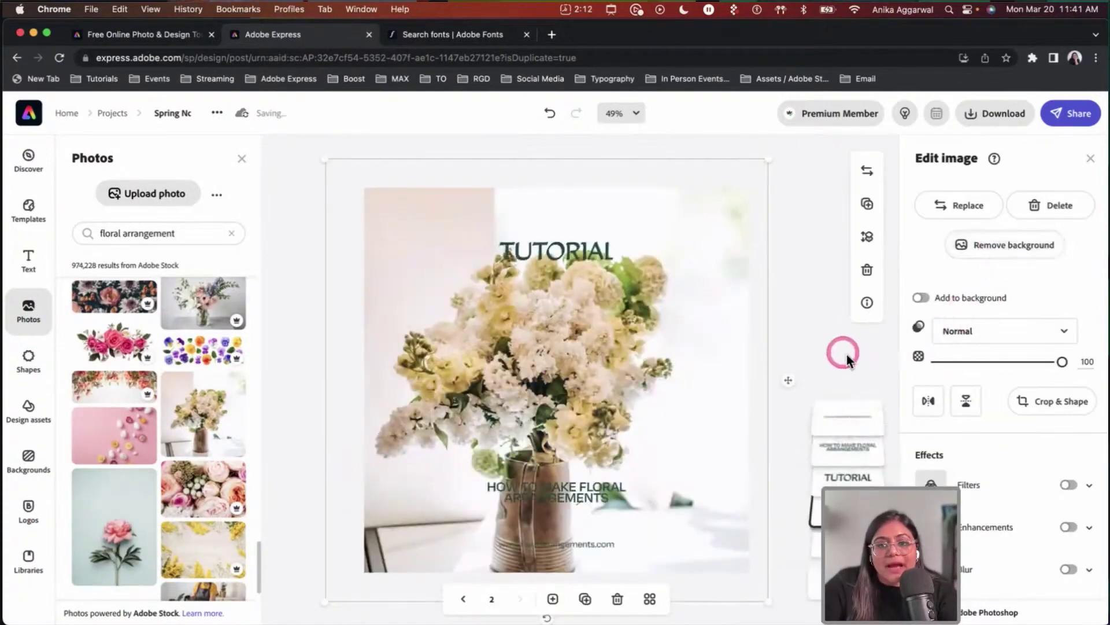
pyautogui.click(750, 342)
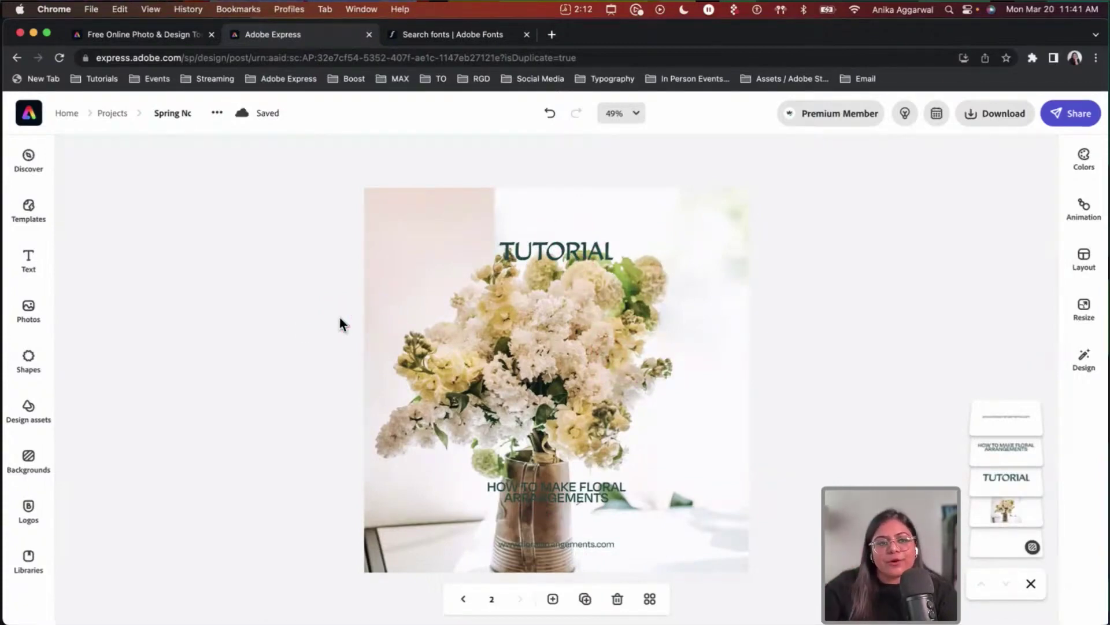
# Add a rounded rectangle from the Rectangles shapes to page 2
pyautogui.click(28, 358)
pyautogui.click(231, 235)
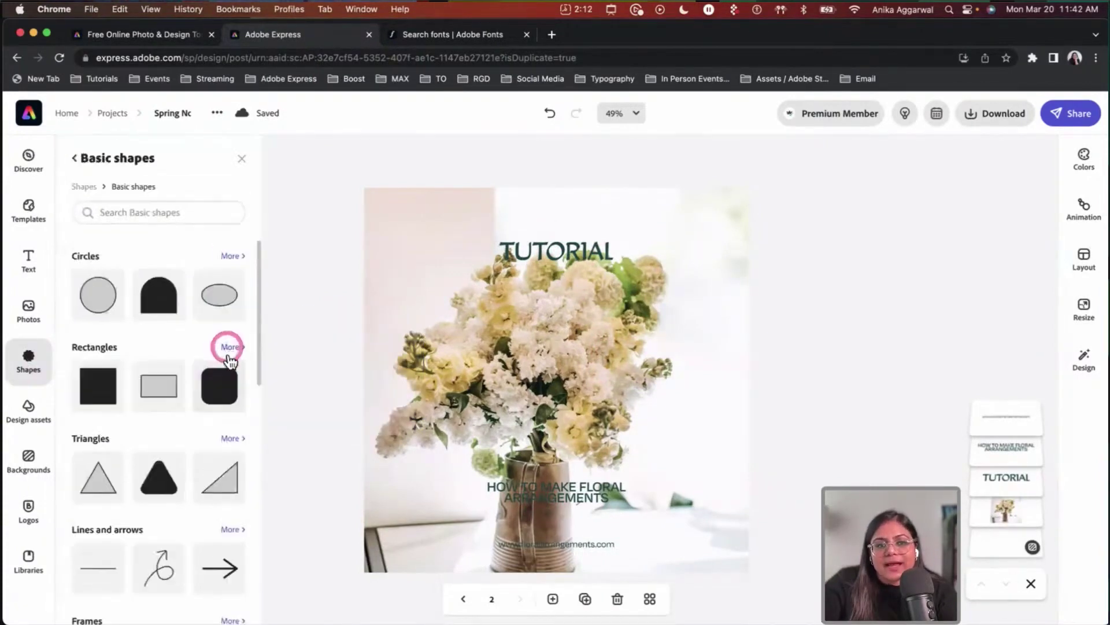
pyautogui.click(229, 348)
pyautogui.click(223, 347)
# Fill the panel with a colour sampled from the photo and lower its opacity
pyautogui.click(930, 254)
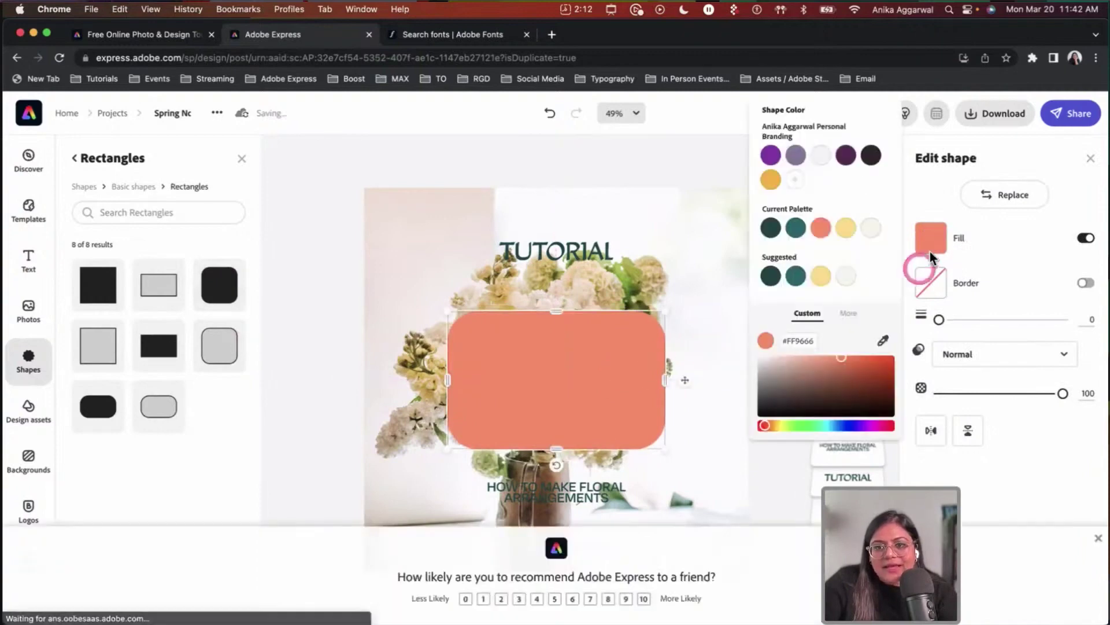
pyautogui.click(883, 340)
pyautogui.click(597, 277)
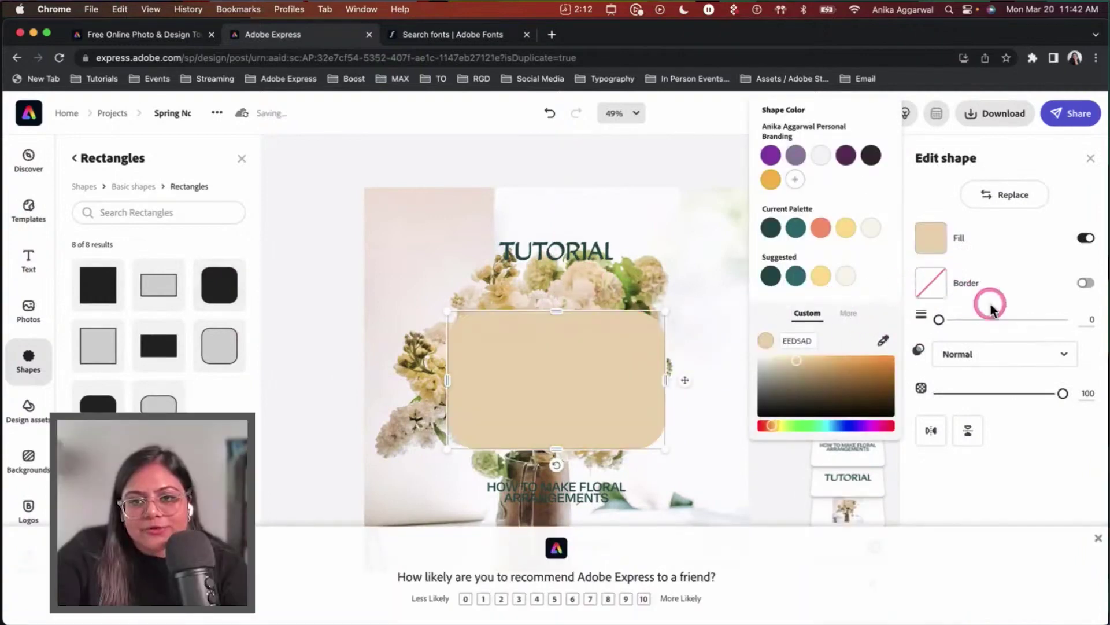
pyautogui.moveTo(1015, 392); pyautogui.dragTo(941, 390)
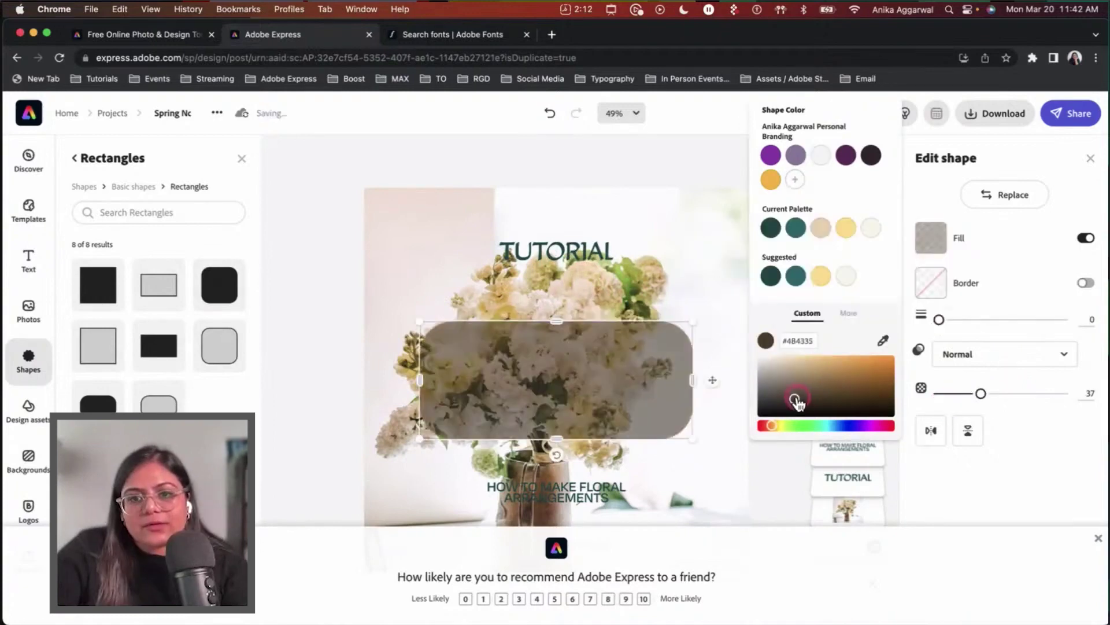
pyautogui.moveTo(796, 399); pyautogui.dragTo(792, 398)
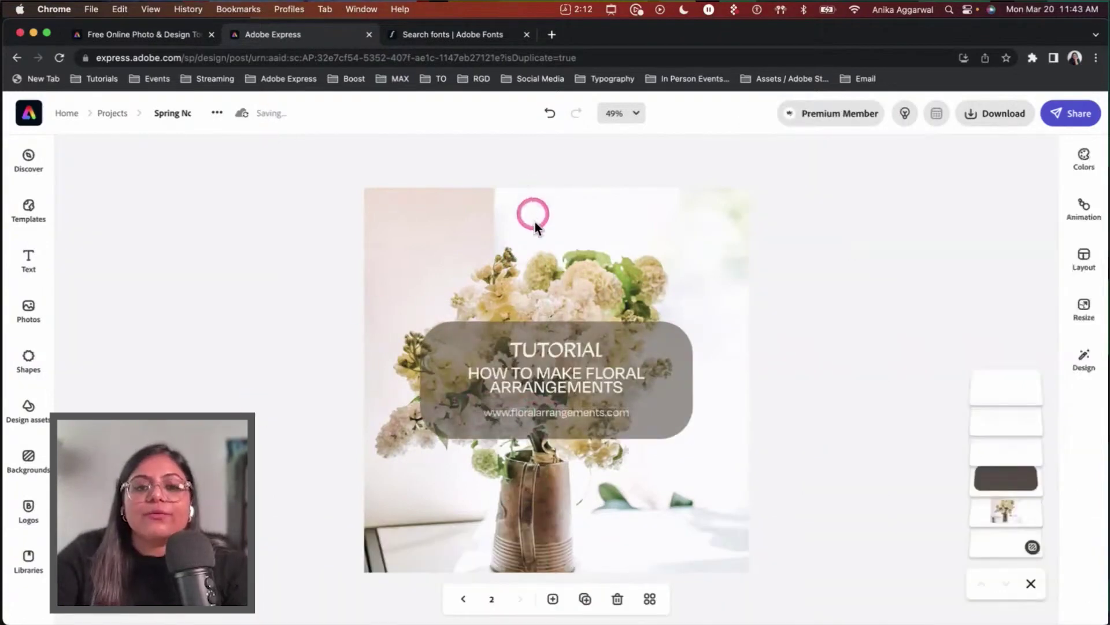
pyautogui.click(538, 231)
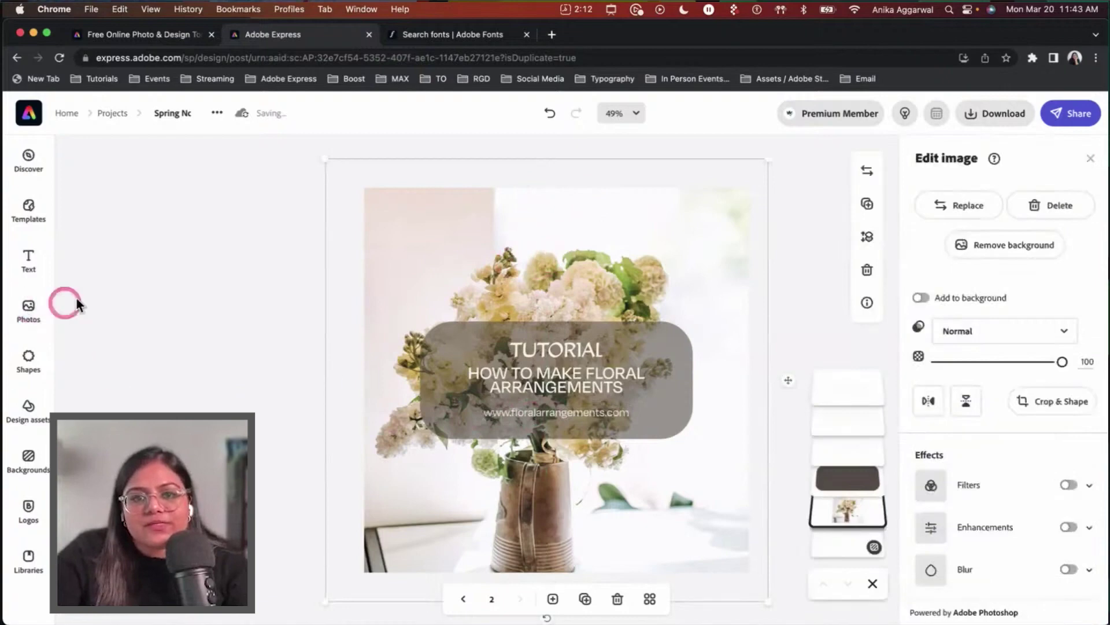
# Add another rectangle, fill it with an olive tone sampled from the photo, and stretch it over the page
pyautogui.click(49, 347)
pyautogui.click(99, 284)
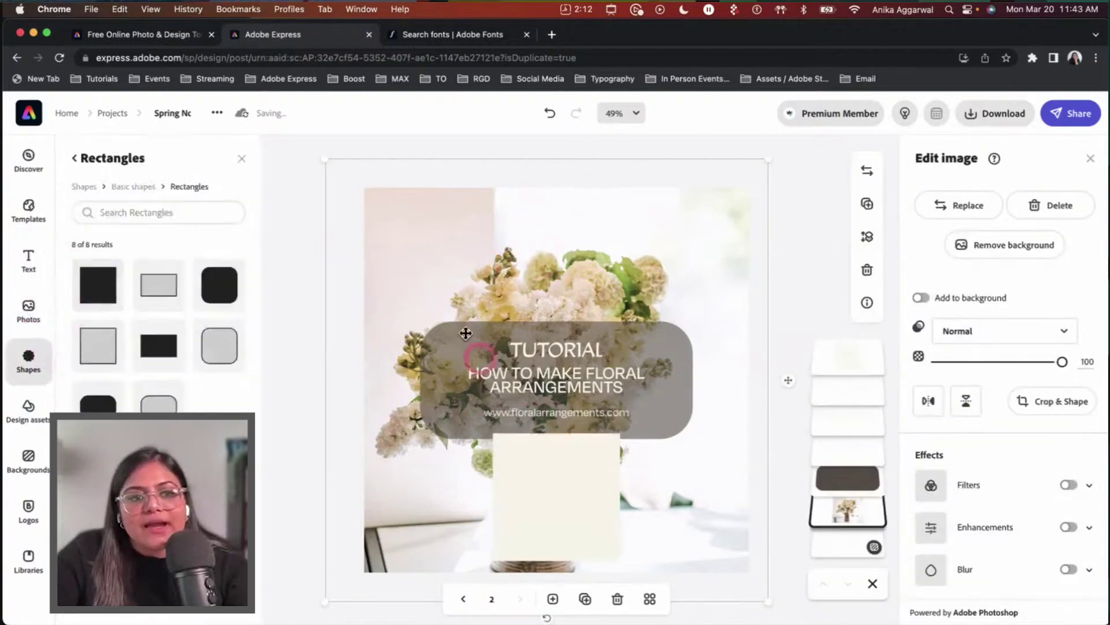
pyautogui.moveTo(521, 467); pyautogui.dragTo(414, 232)
pyautogui.moveTo(491, 237); pyautogui.dragTo(760, 239)
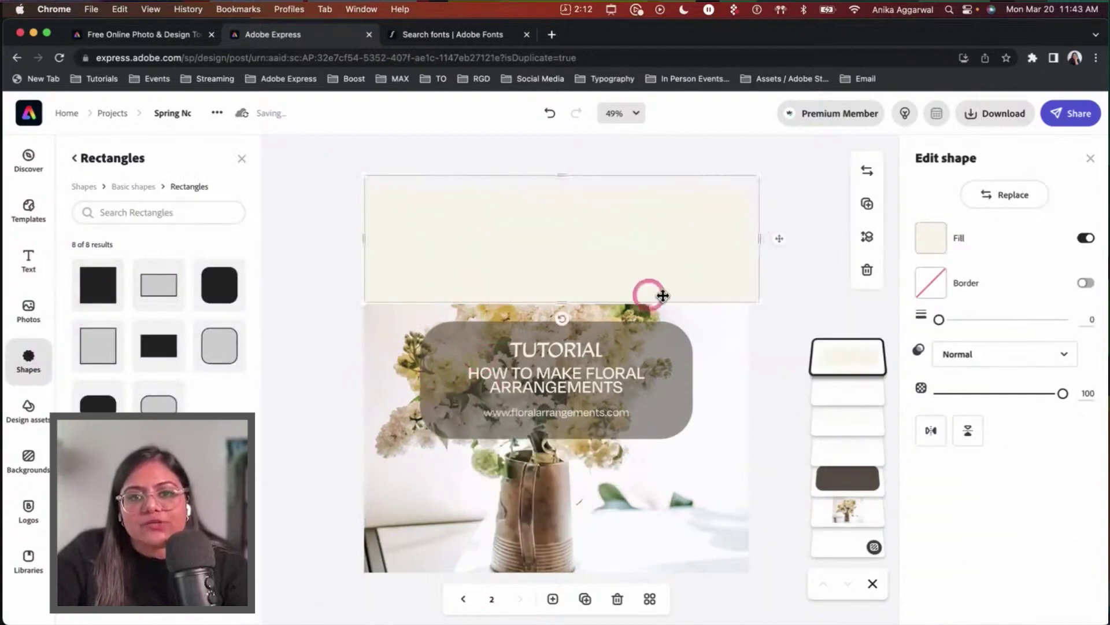
pyautogui.moveTo(571, 313); pyautogui.dragTo(701, 436)
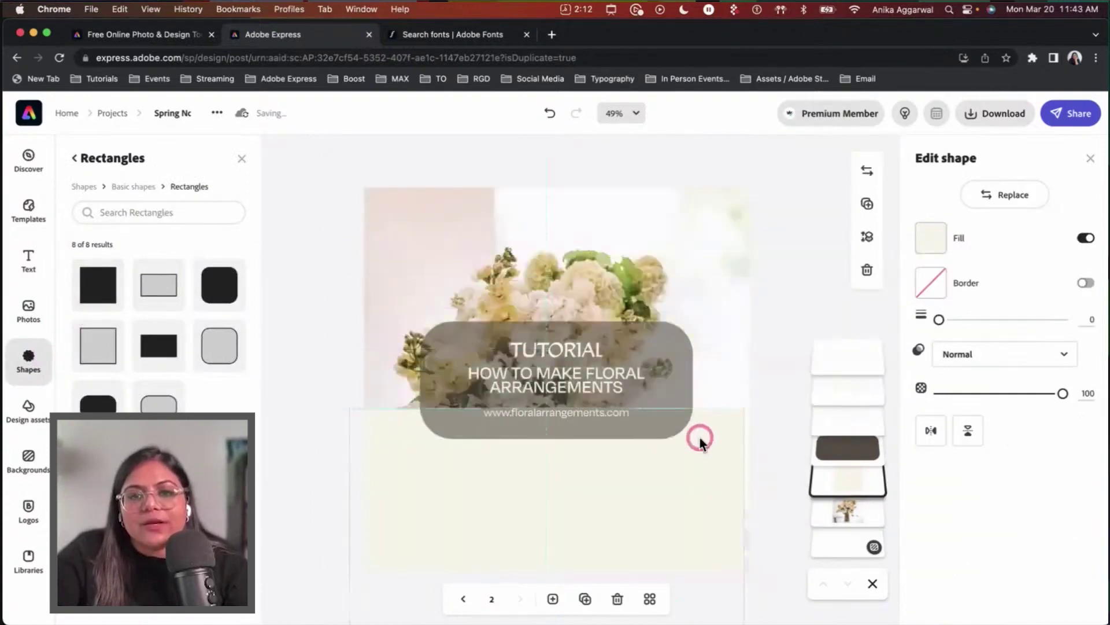
pyautogui.click(919, 249)
pyautogui.click(881, 343)
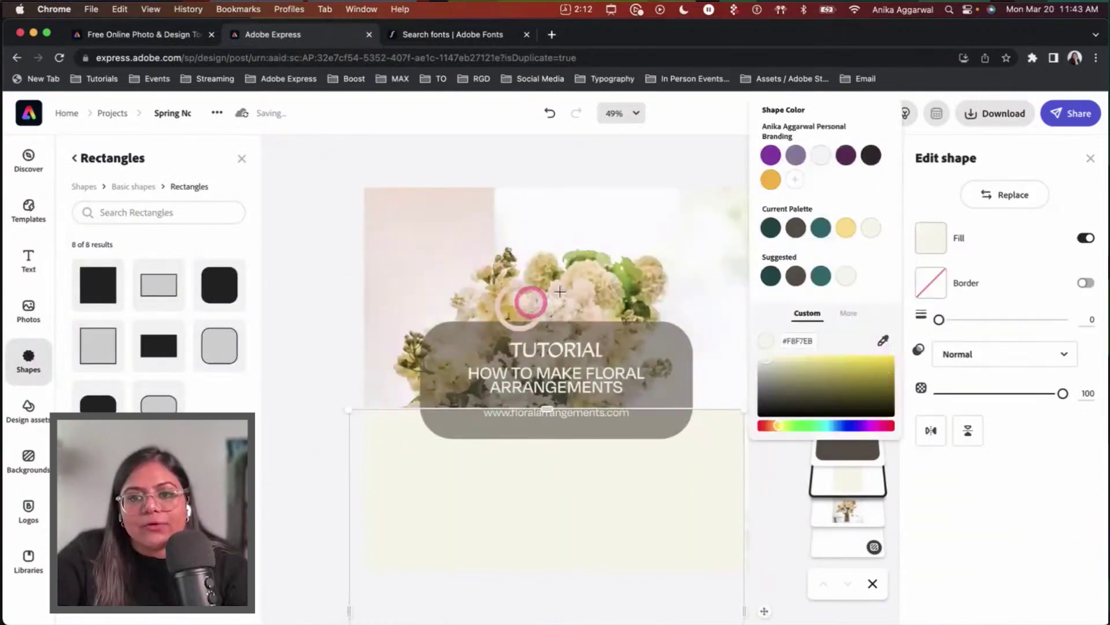
pyautogui.click(633, 273)
pyautogui.moveTo(590, 515); pyautogui.dragTo(620, 292)
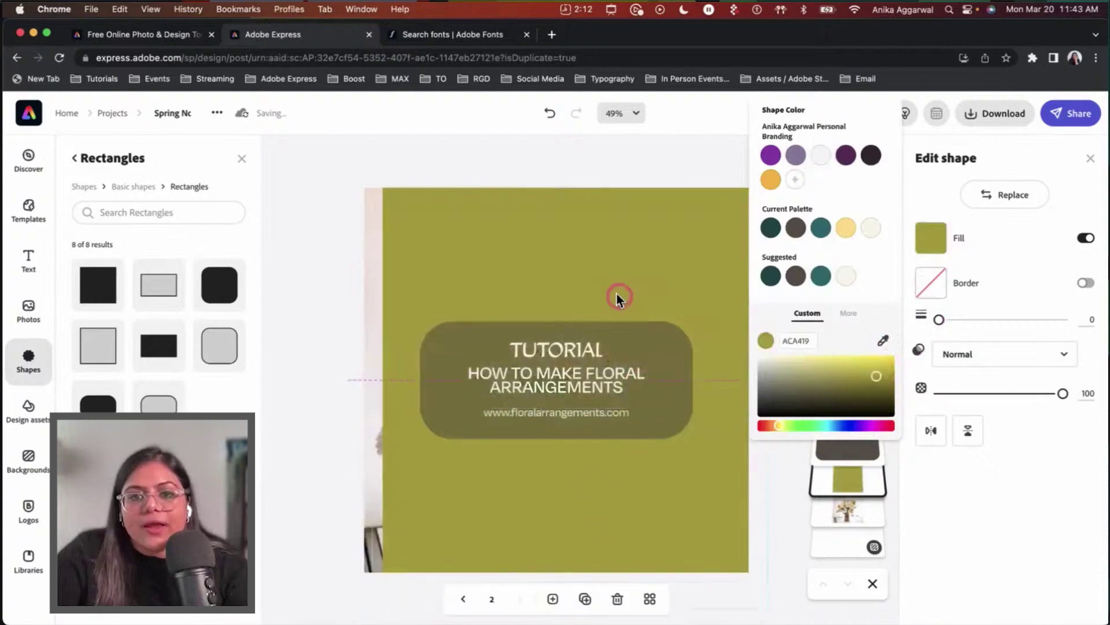
# Set the overlay to Multiply at 8% opacity, align it over the photo, and return to page 1
pyautogui.click(1030, 356)
pyautogui.click(960, 408)
pyautogui.moveTo(978, 394); pyautogui.dragTo(942, 395)
pyautogui.click(747, 242)
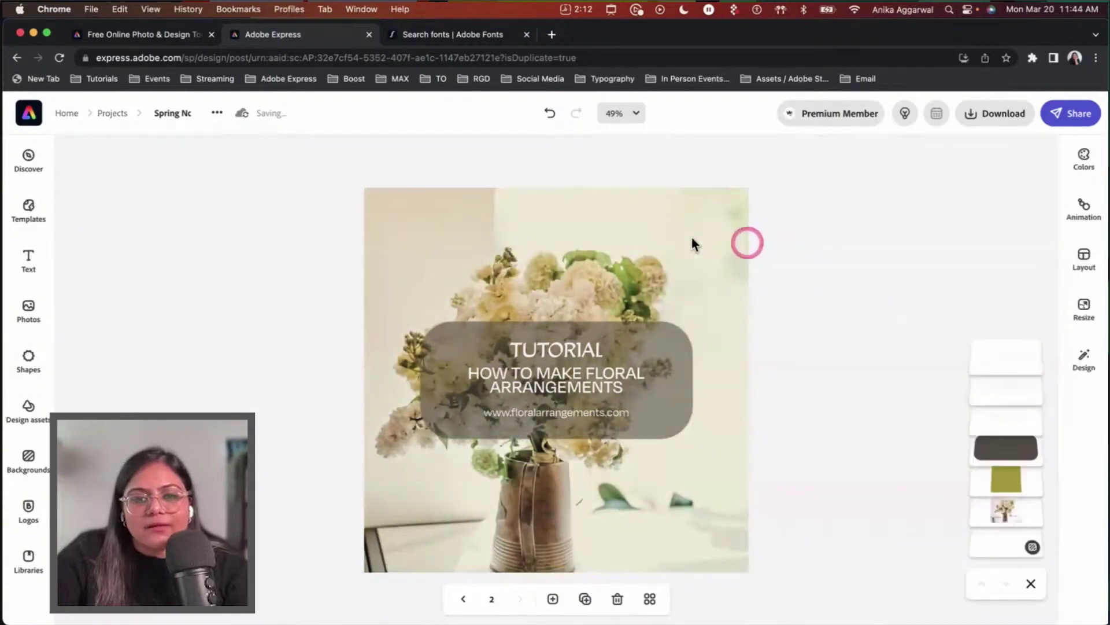
pyautogui.moveTo(692, 237)
pyautogui.mouseDown()
pyautogui.moveTo(412, 255)
pyautogui.moveTo(690, 234)
pyautogui.mouseUp()
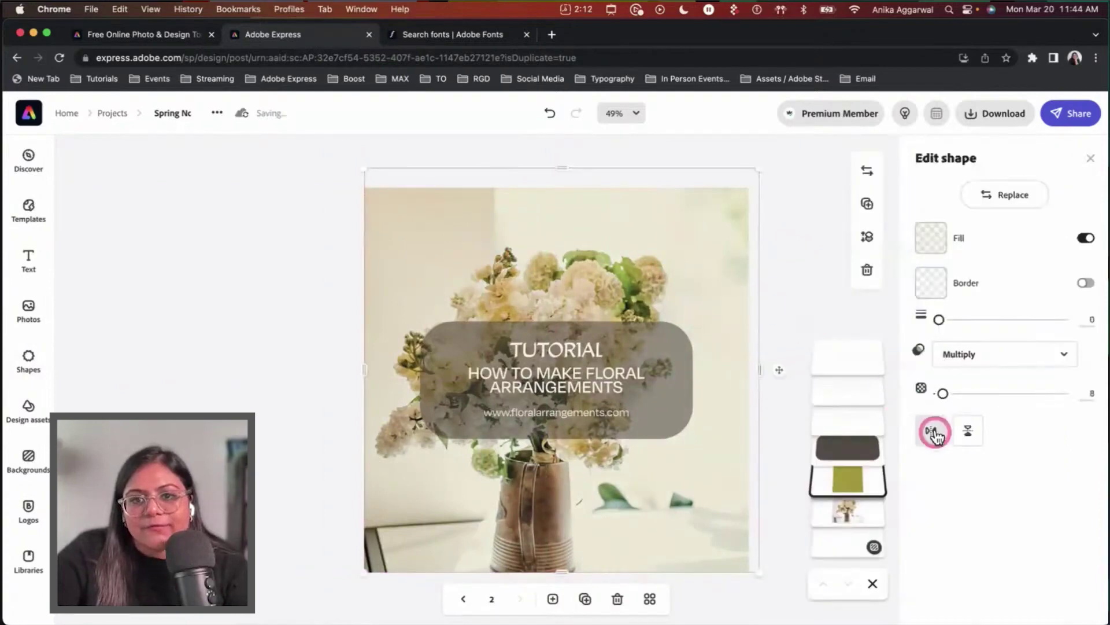
pyautogui.click(309, 260)
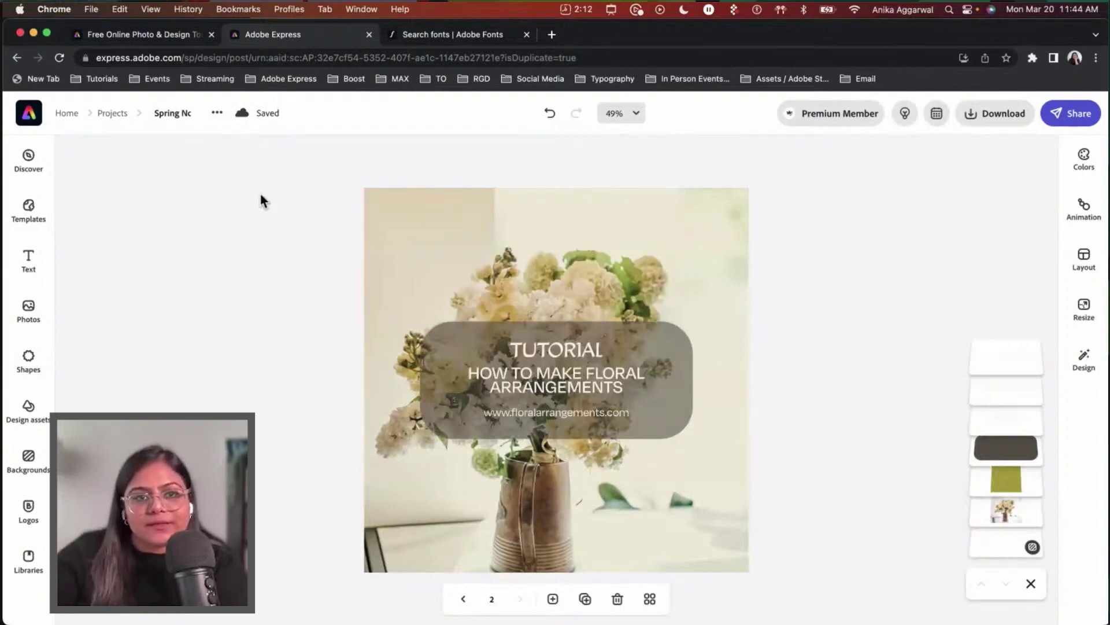
pyautogui.click(463, 599)
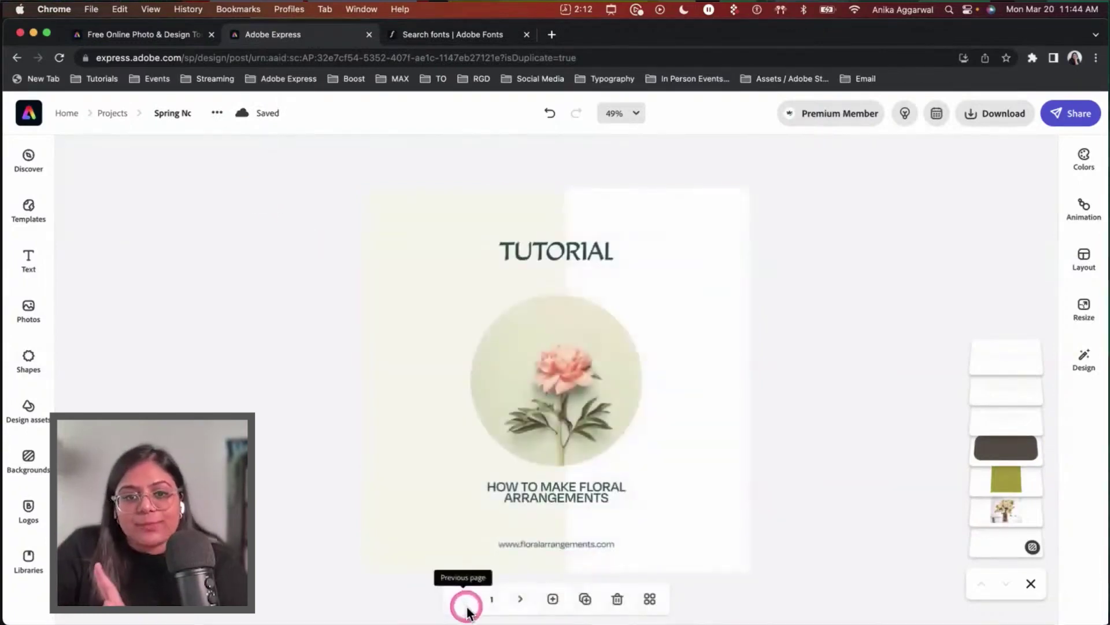
# Save the Spring No 2 project as template 'Spring Template No 2' in a new library
pyautogui.click(140, 117)
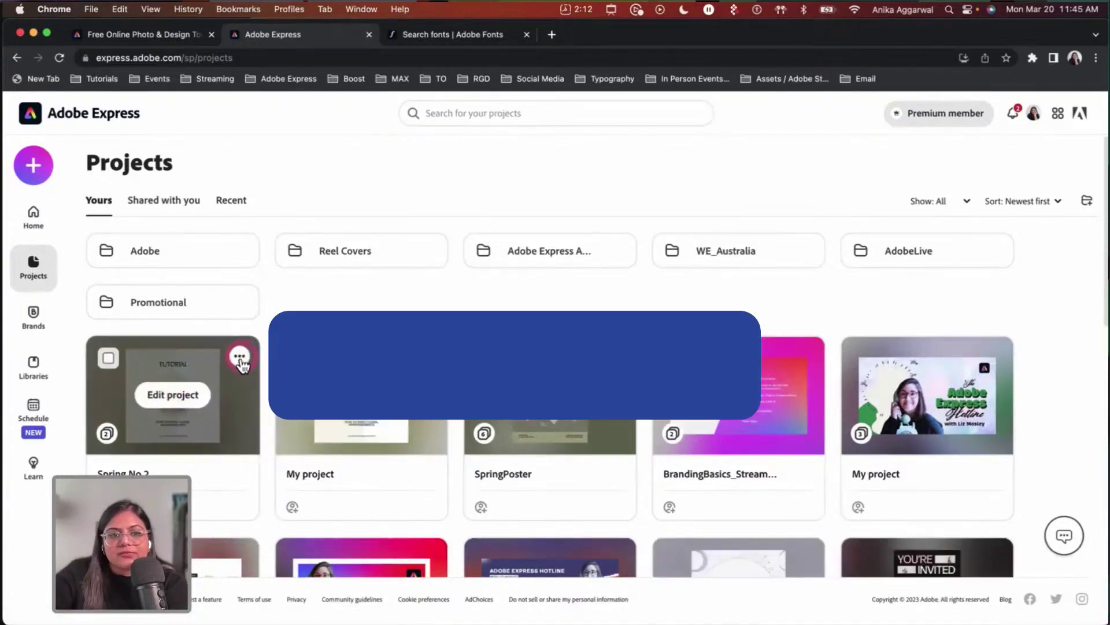
pyautogui.click(240, 356)
pyautogui.click(221, 407)
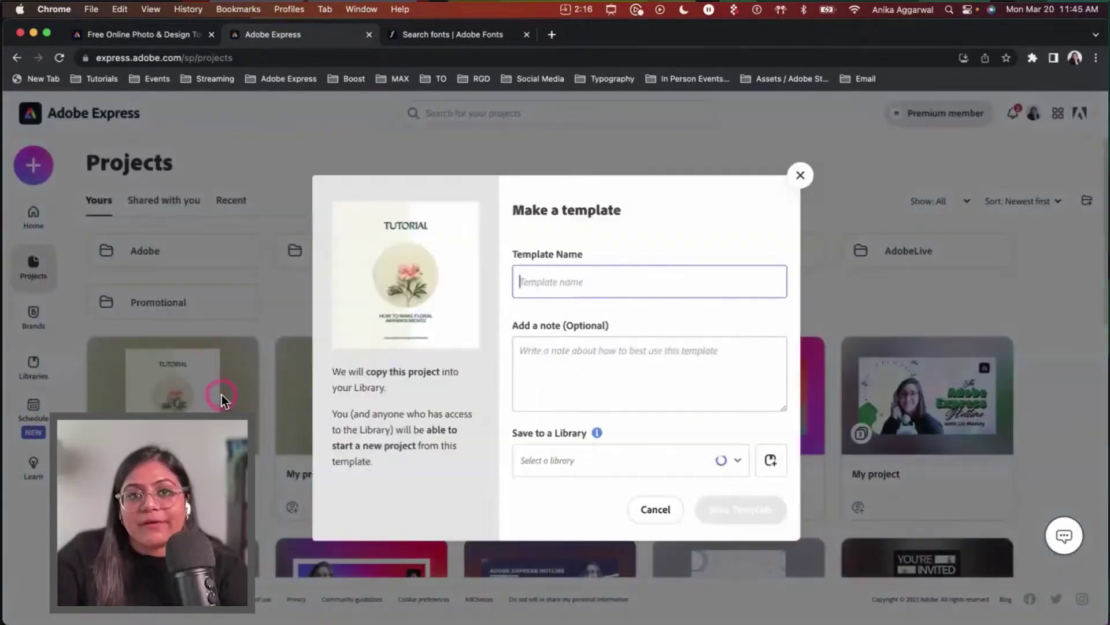
pyautogui.write('S')
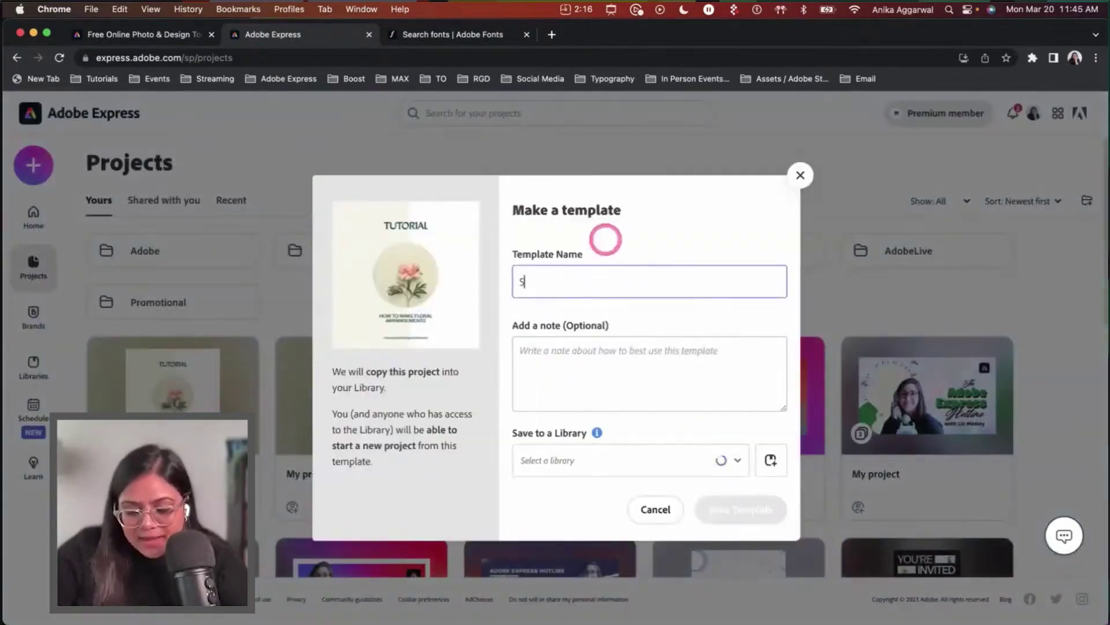
pyautogui.write('pring Template No 2')
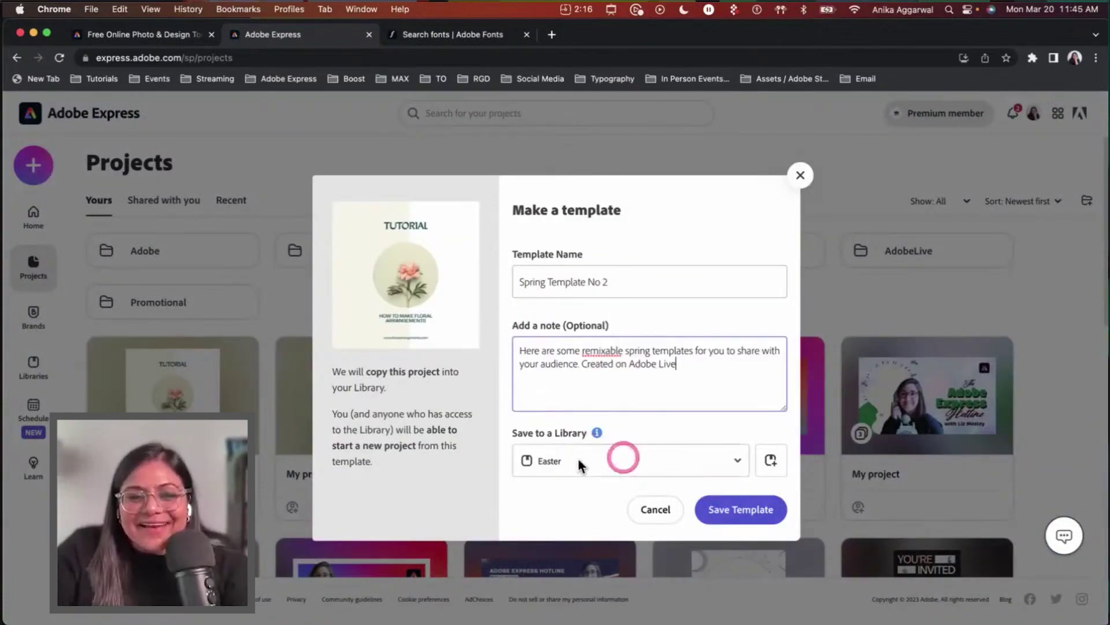
pyautogui.click(770, 460)
pyautogui.click(746, 511)
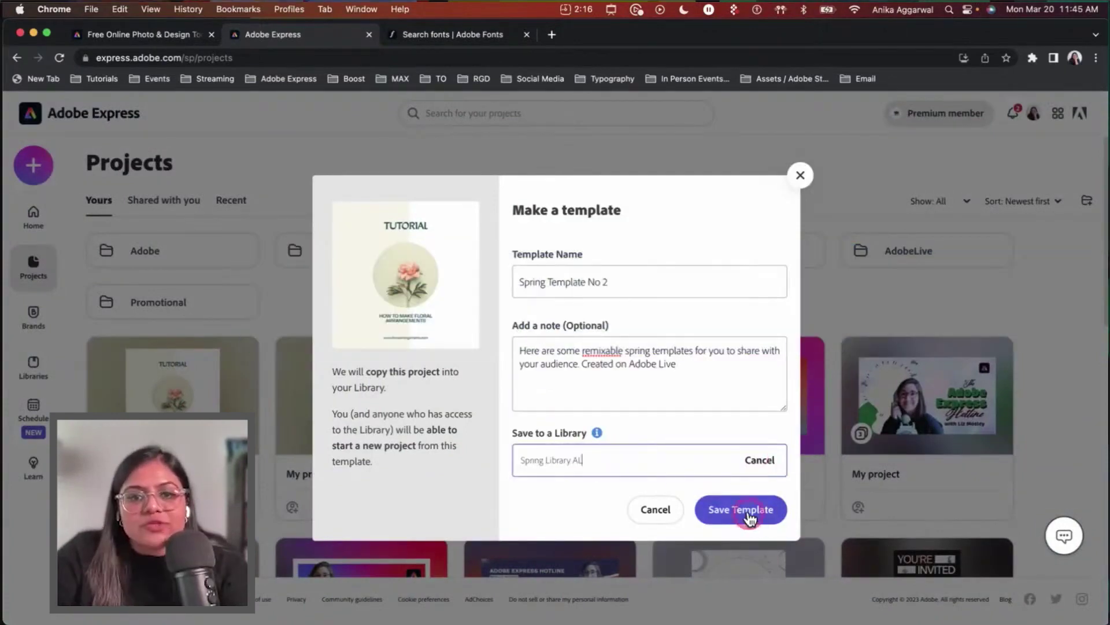
# Open the Spring Library AL library to confirm it holds the new template
pyautogui.click(527, 273)
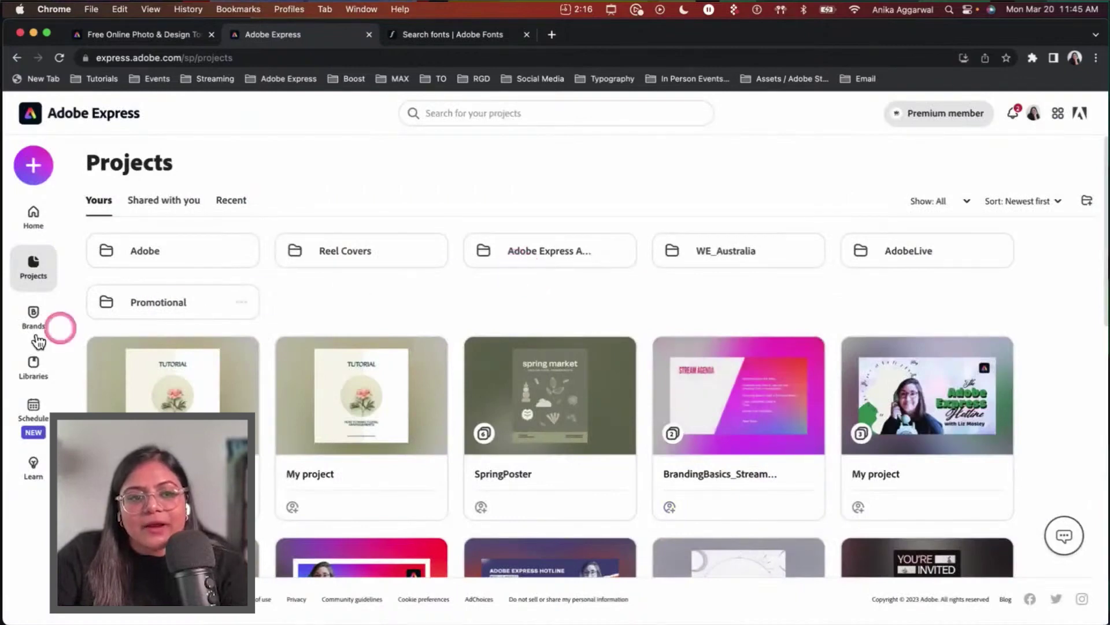
pyautogui.click(32, 364)
pyautogui.click(392, 287)
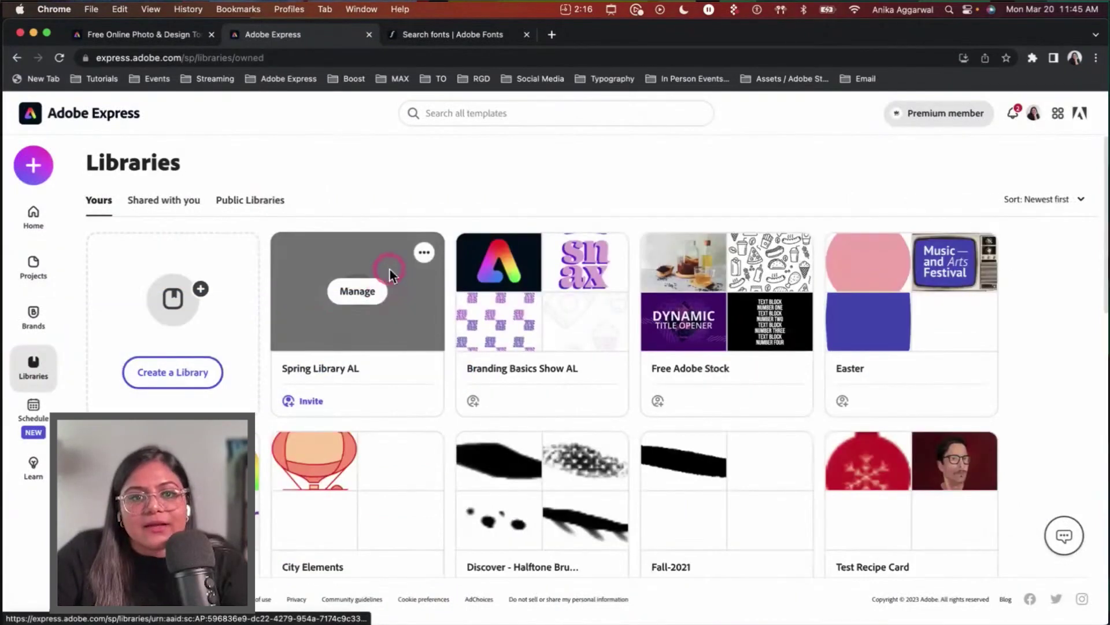